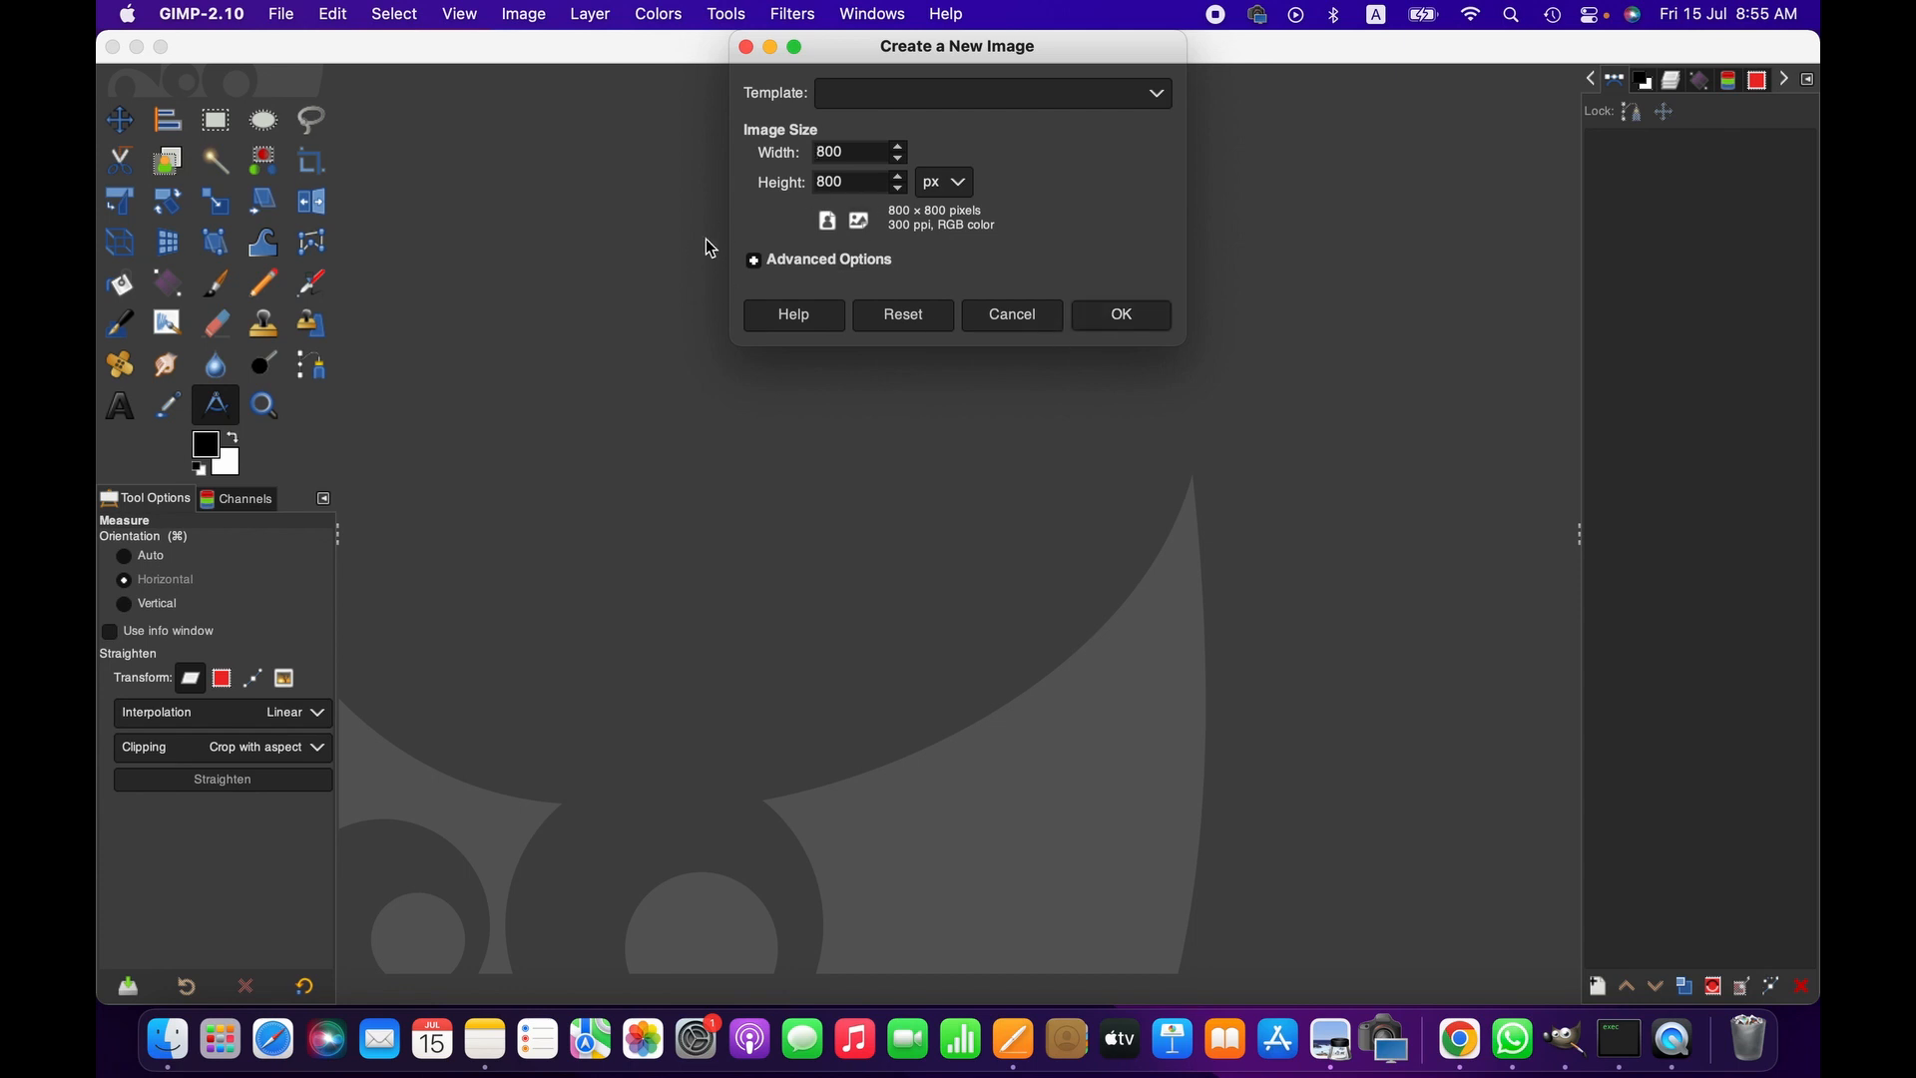
# Step: Create a new 800 × 800 px image and add a vertical guide at 50%
pyautogui.click(1121, 317)
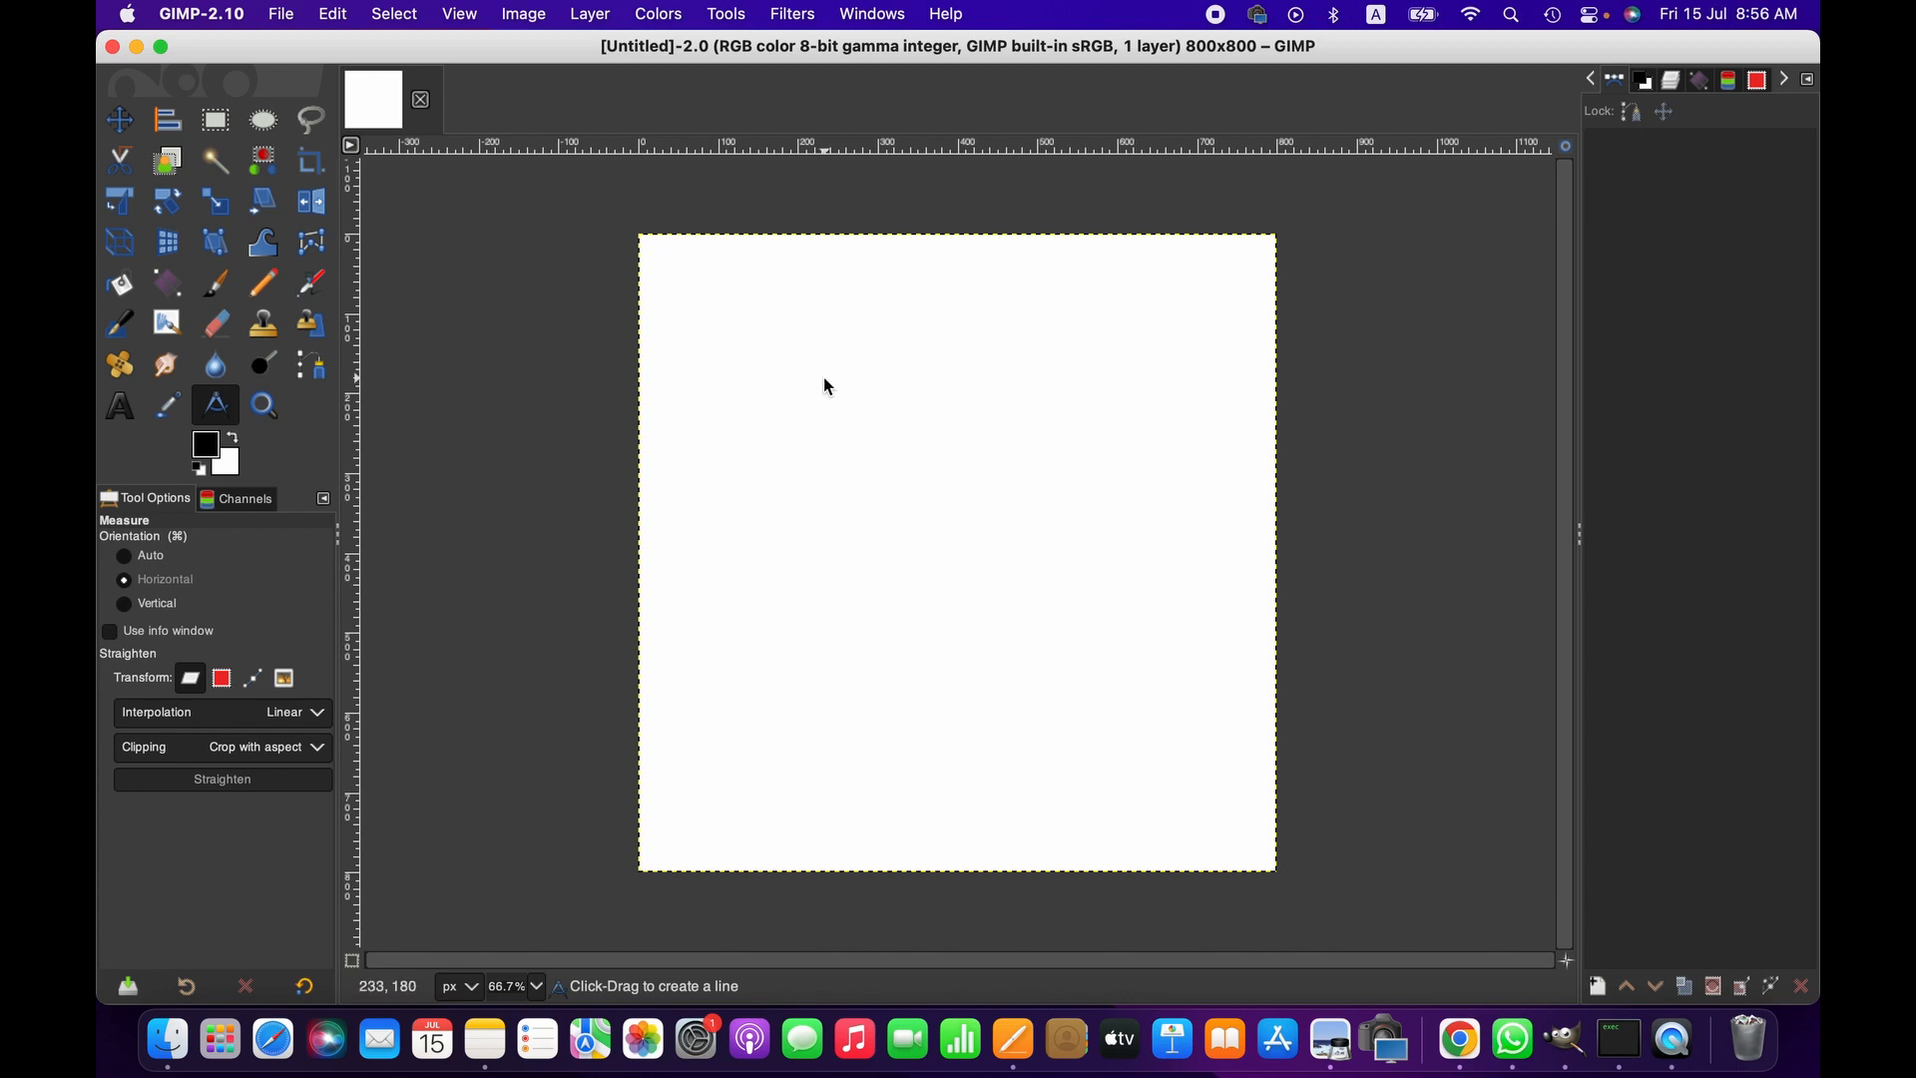
pyautogui.click(537, 22)
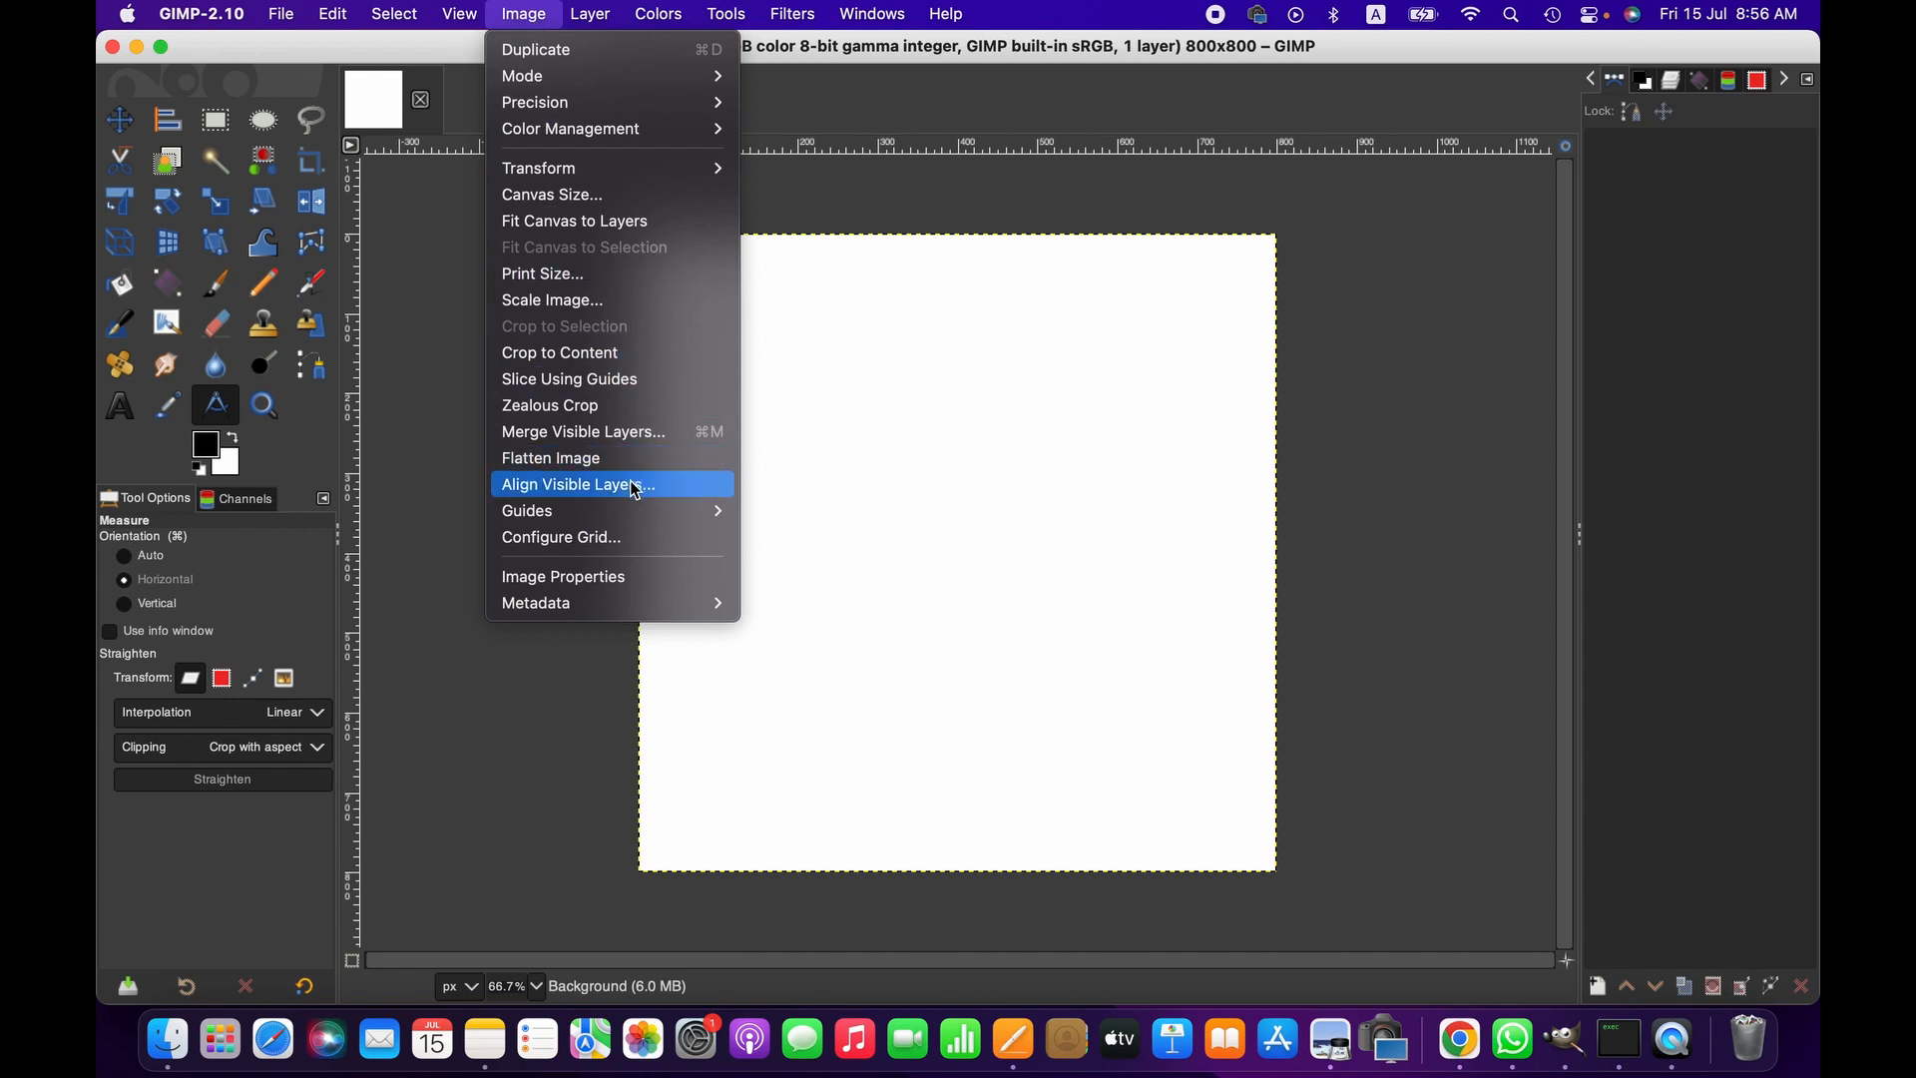
pyautogui.moveTo(635, 510)
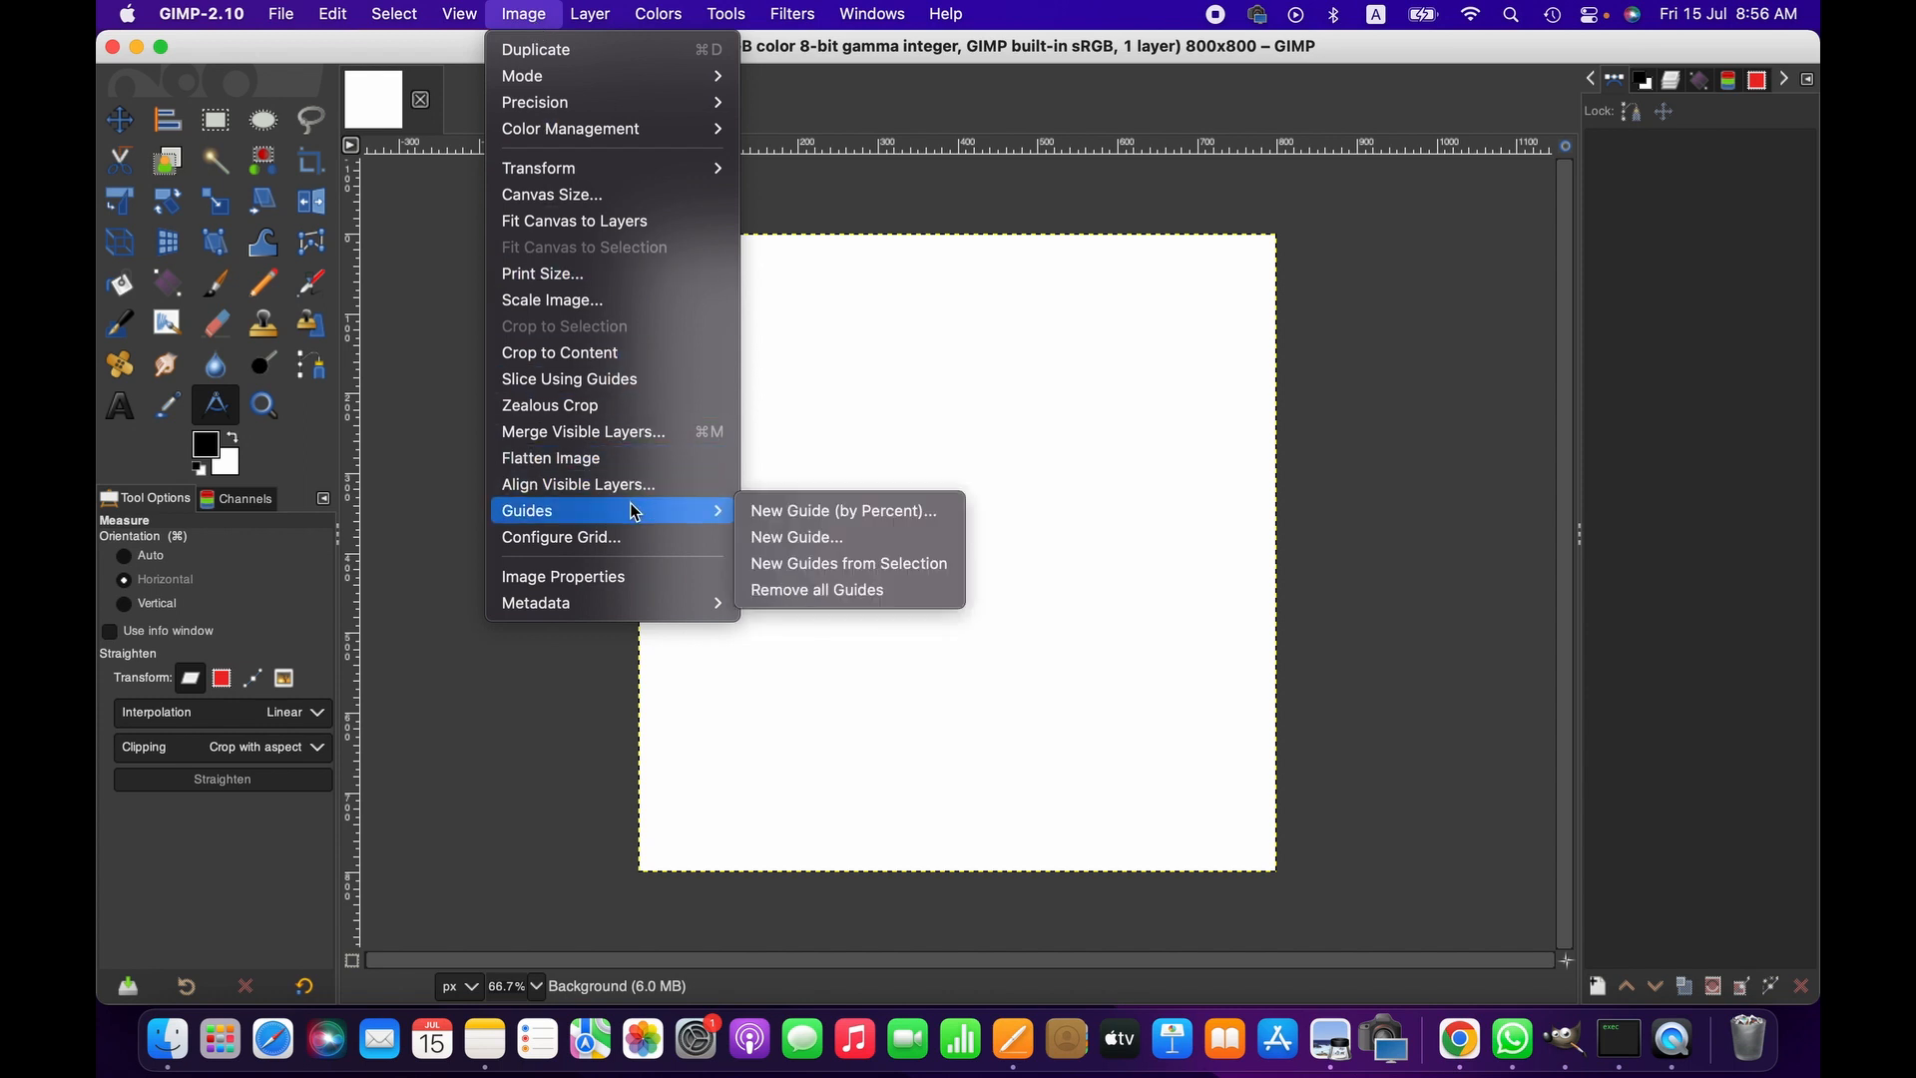
pyautogui.click(903, 514)
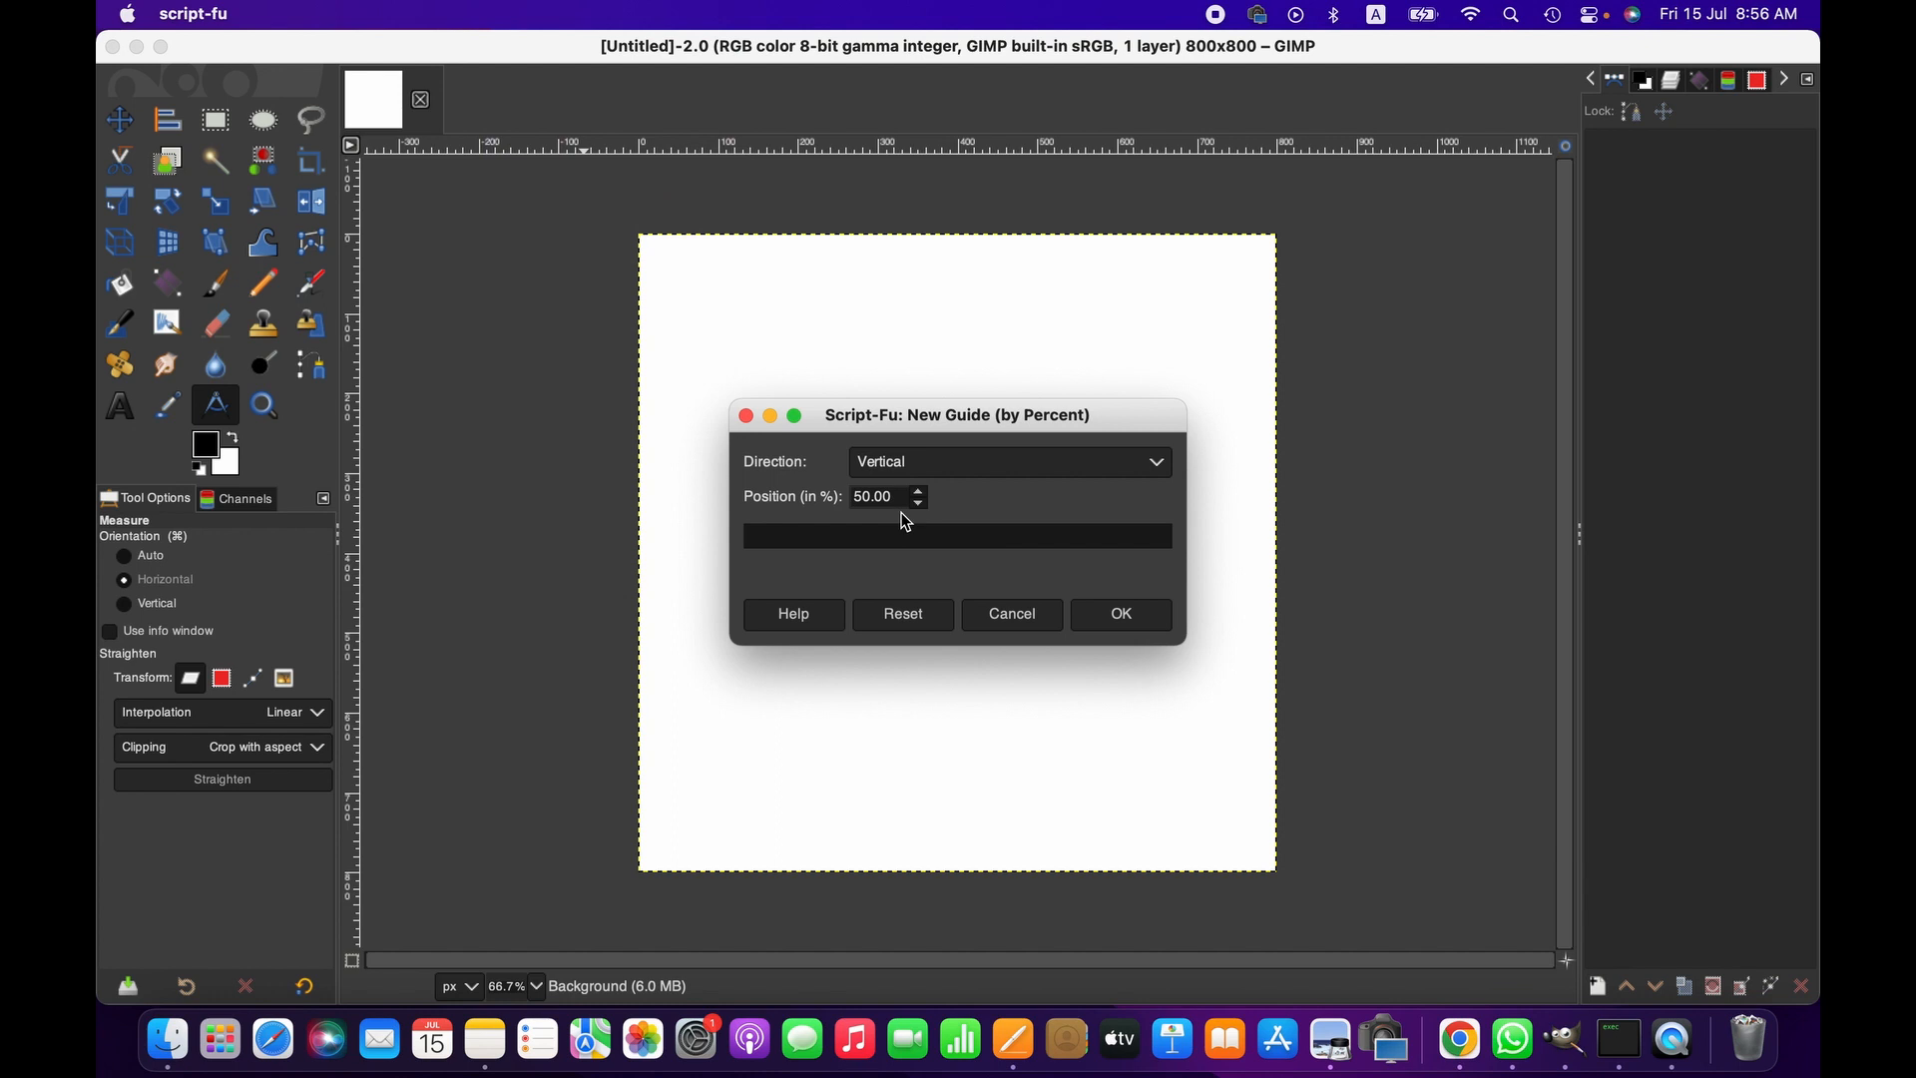
pyautogui.click(1124, 618)
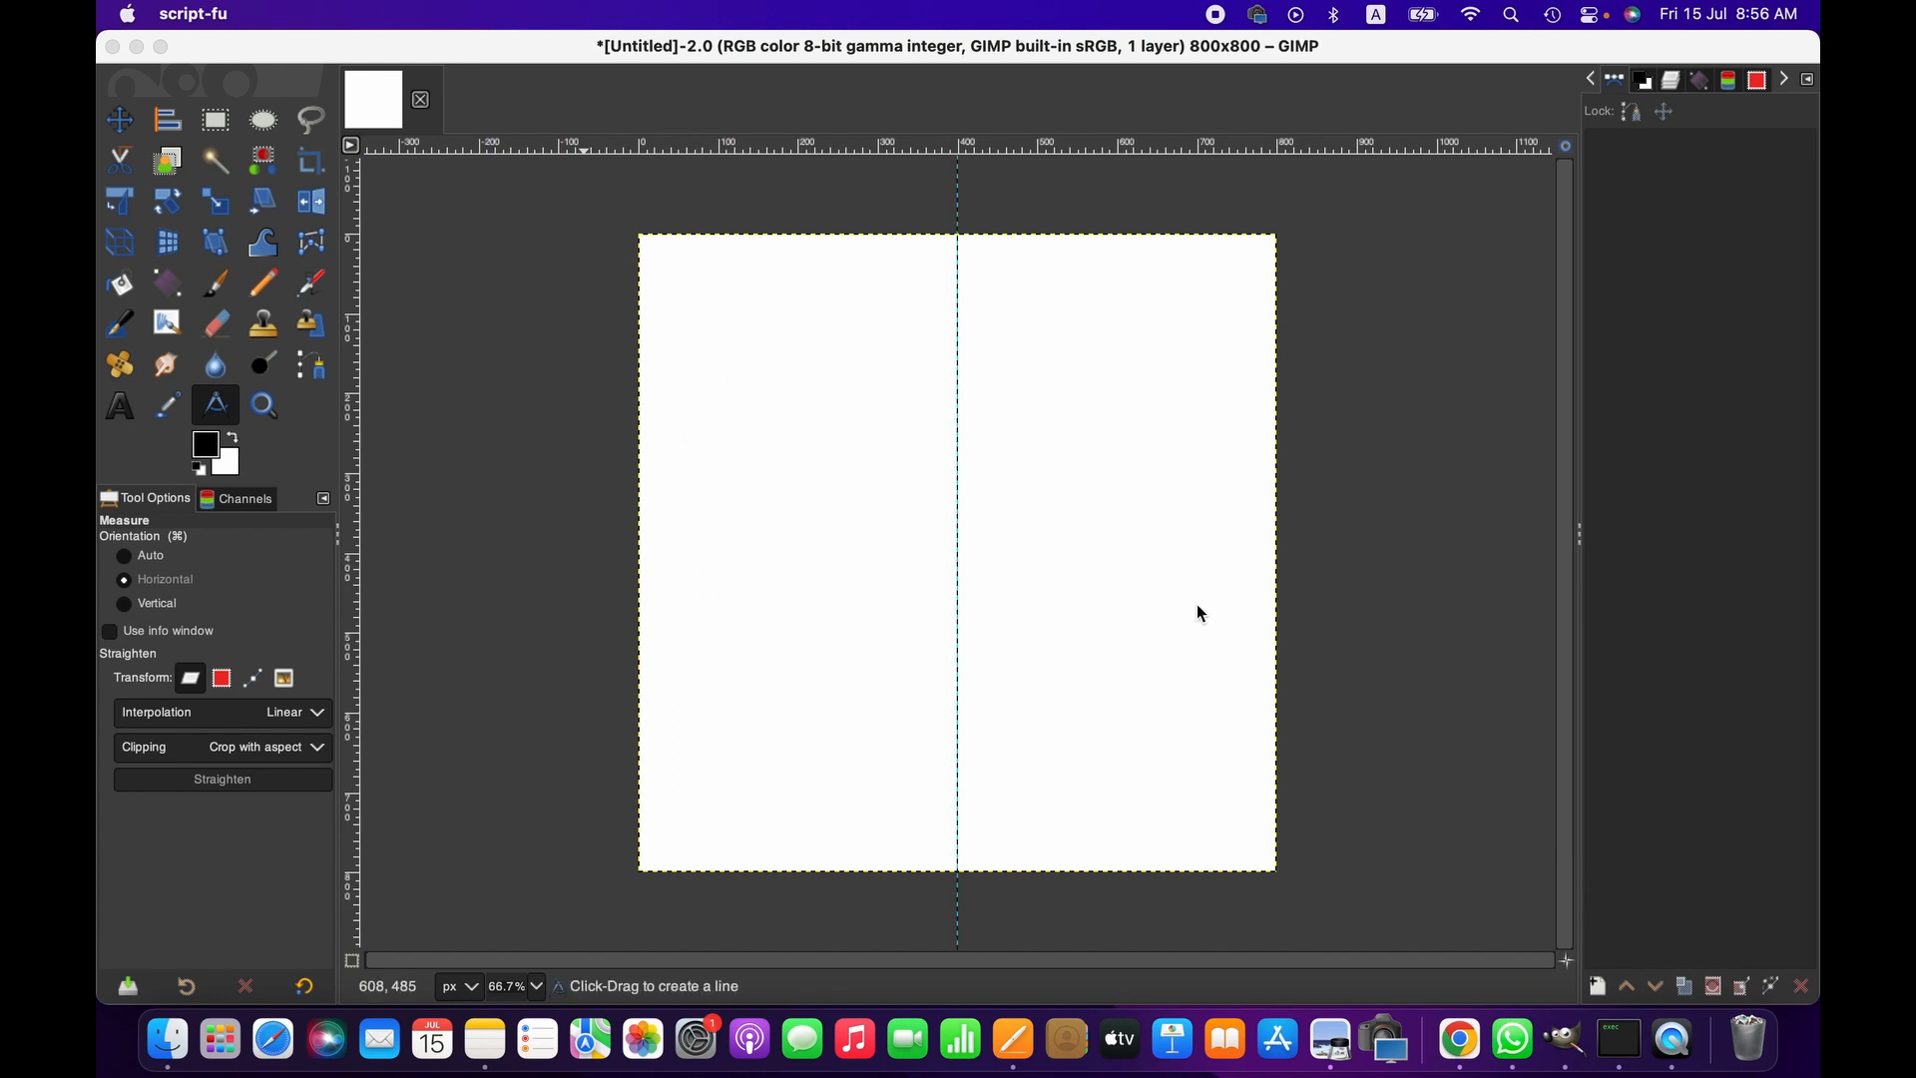
pyautogui.click(858, 212)
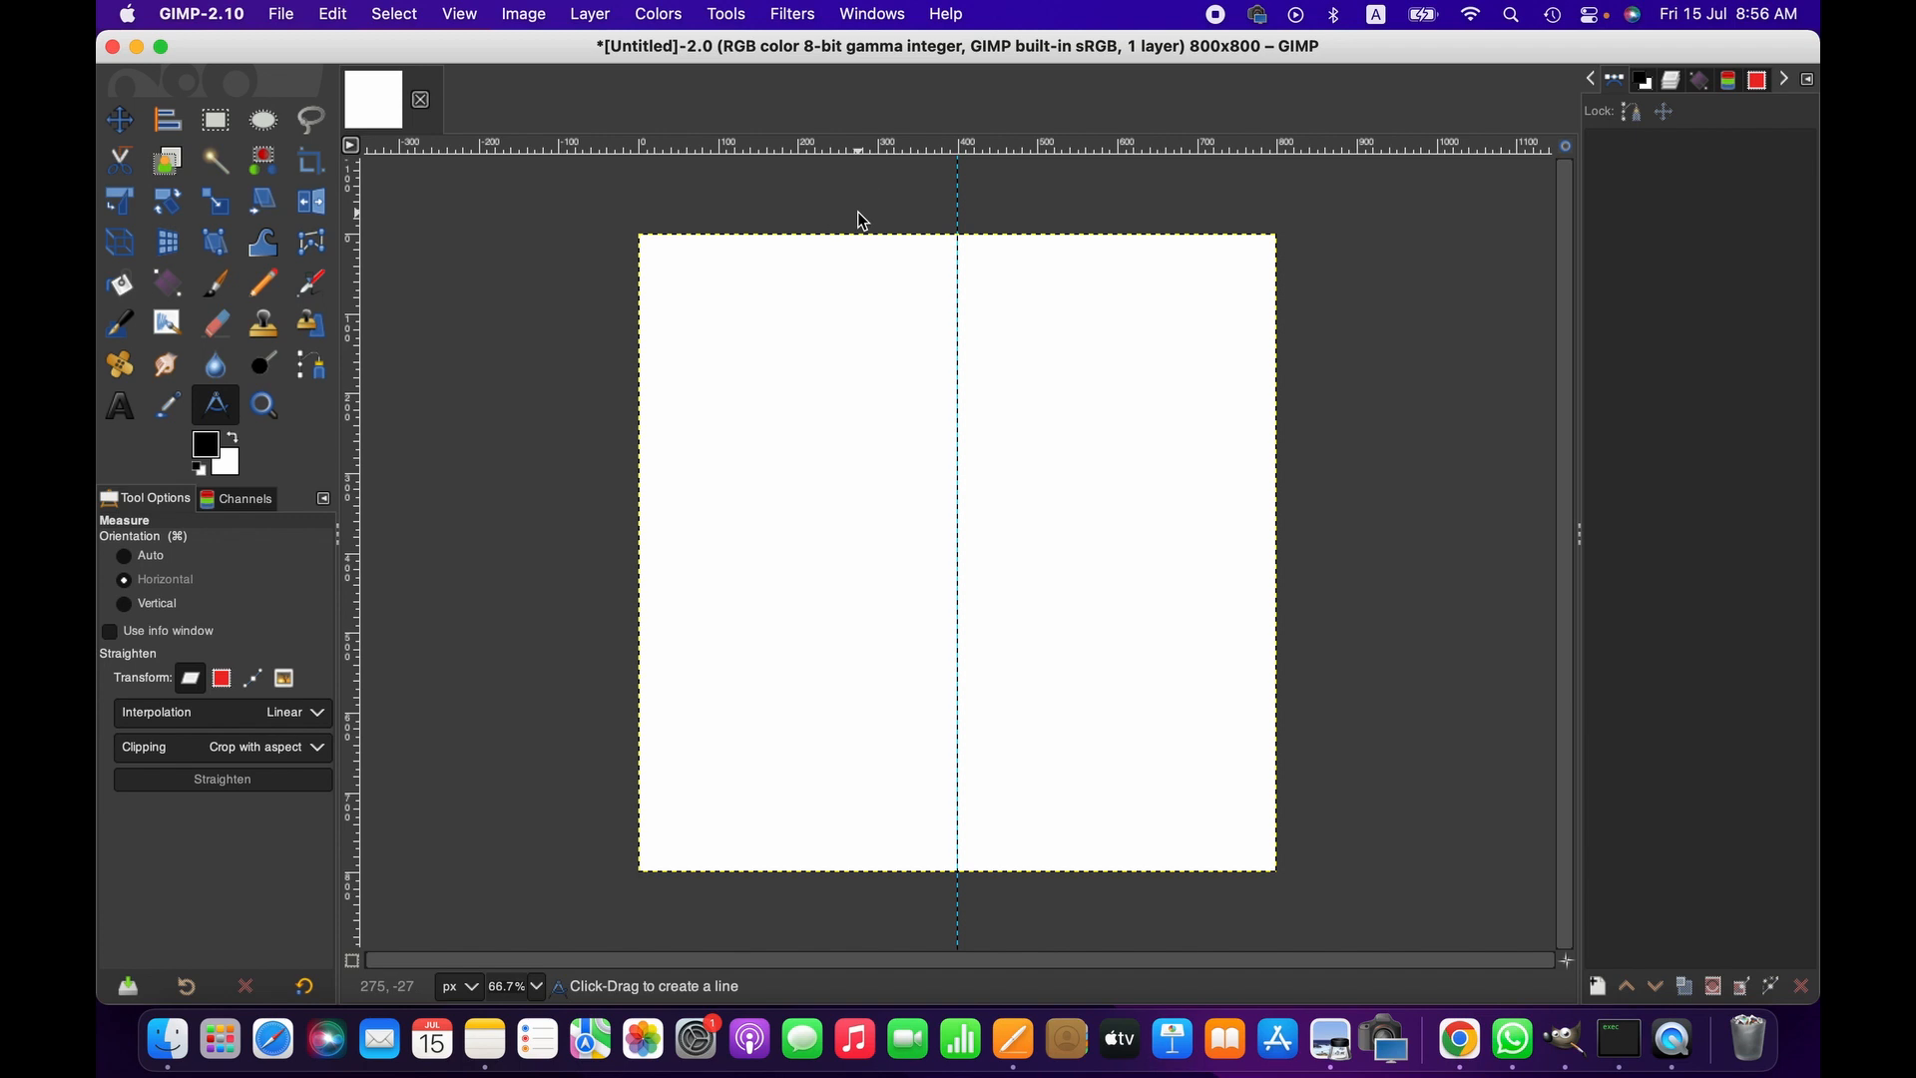
# Step: Add a horizontal guide at 50% of the image height
pyautogui.click(533, 10)
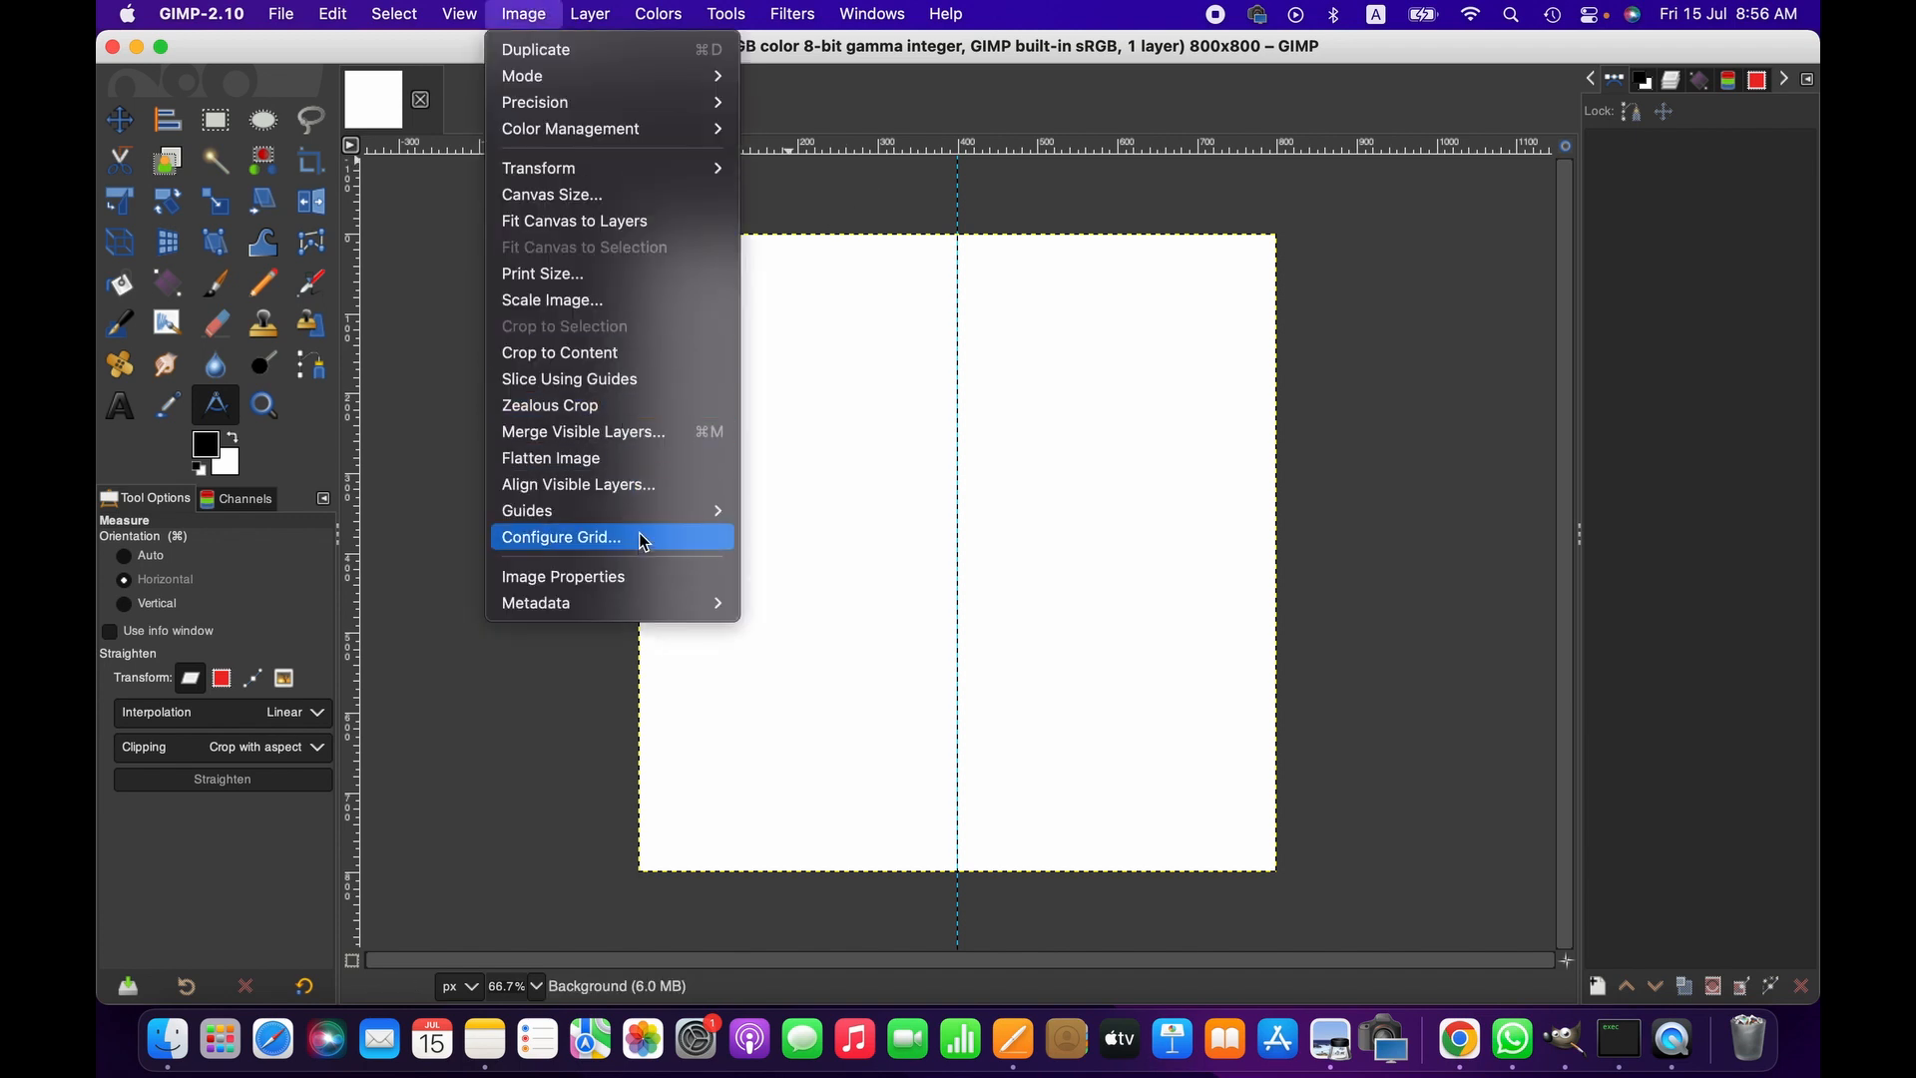
pyautogui.moveTo(718, 512)
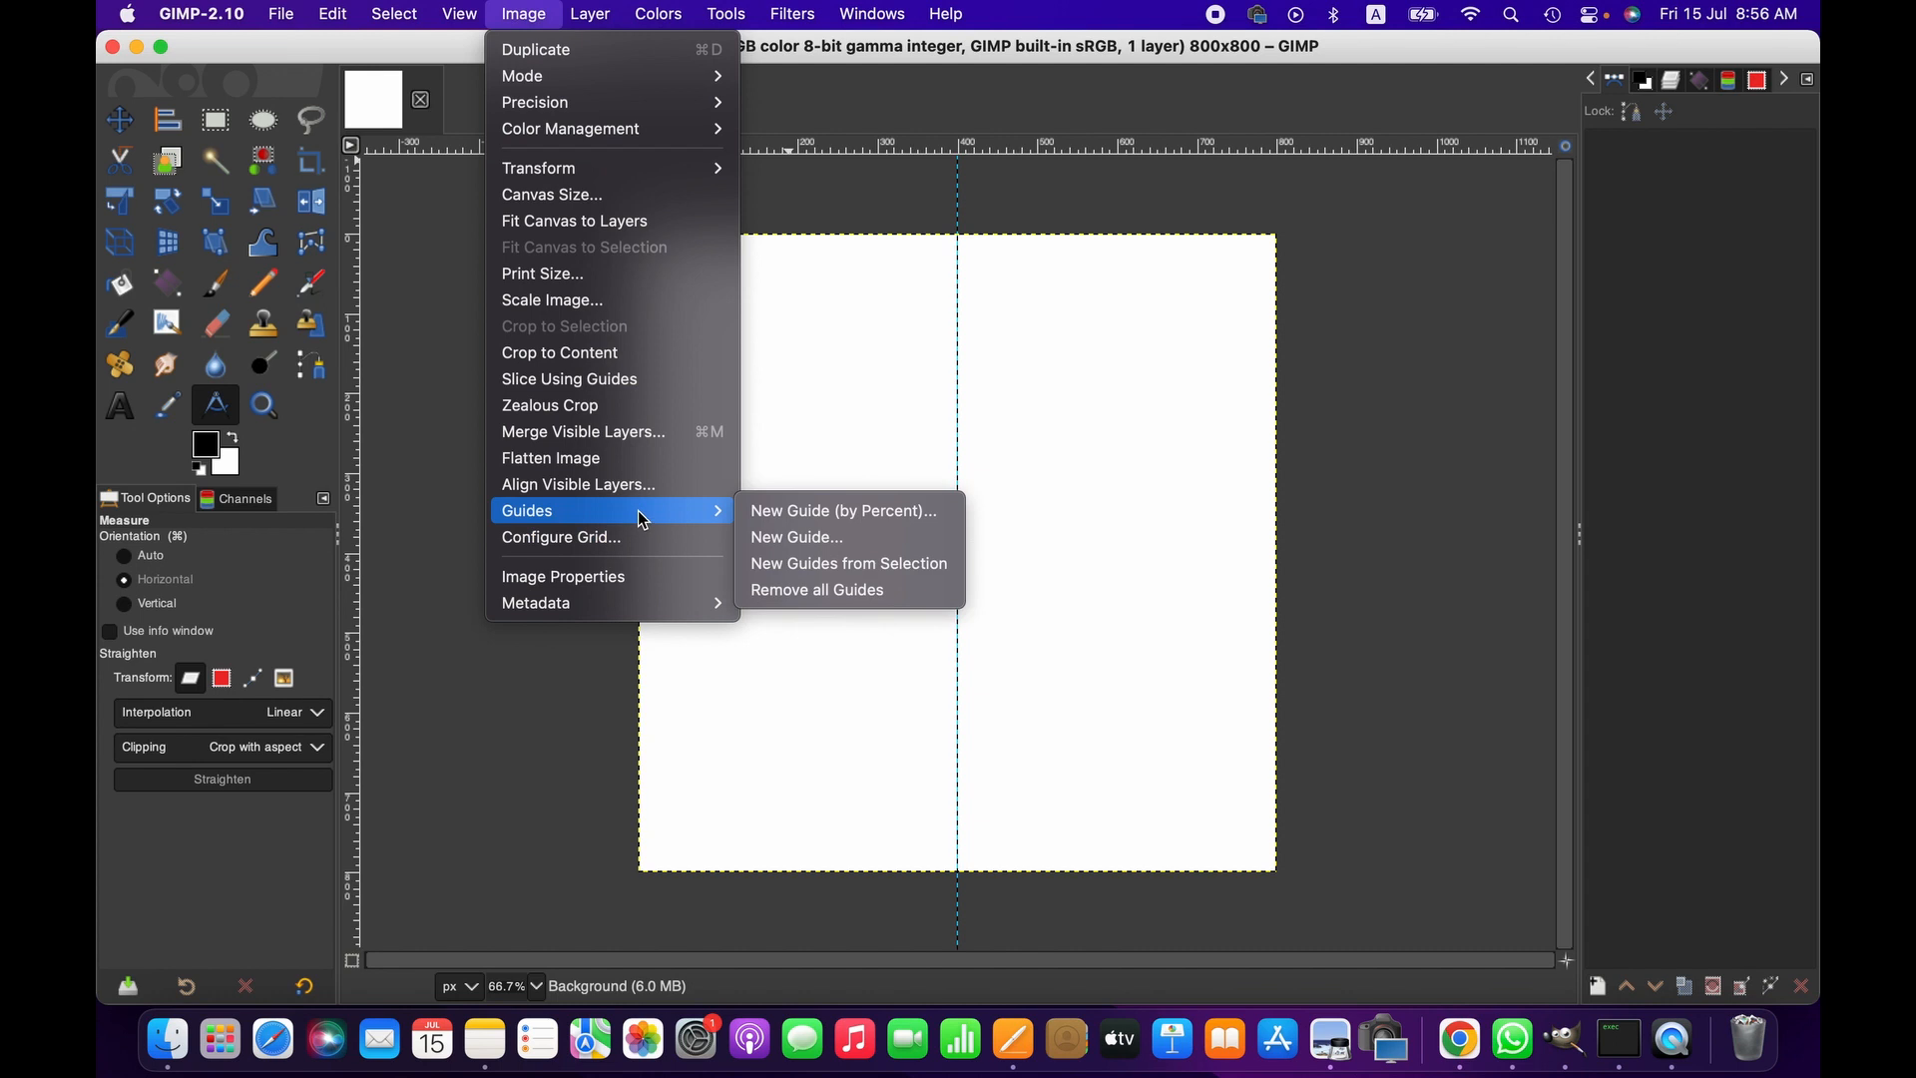
pyautogui.click(870, 527)
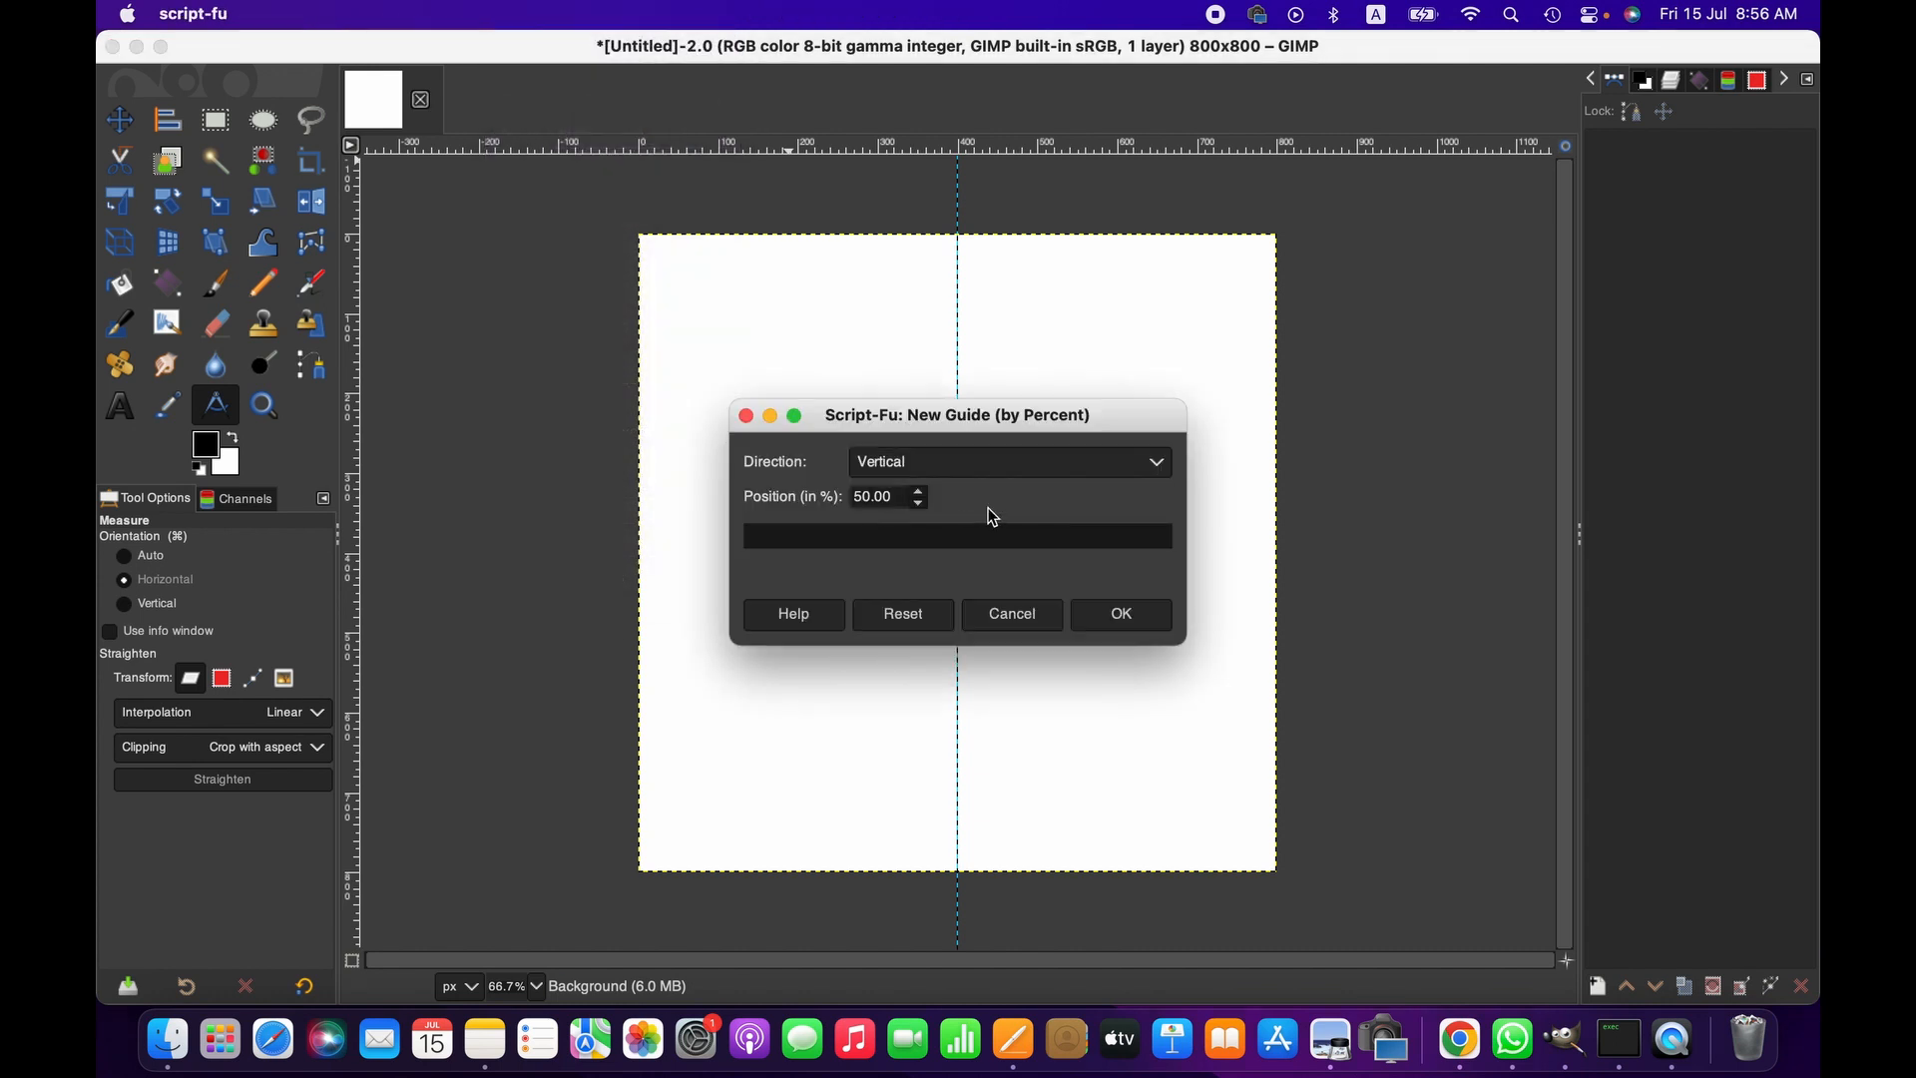
pyautogui.click(1069, 464)
pyautogui.click(1008, 493)
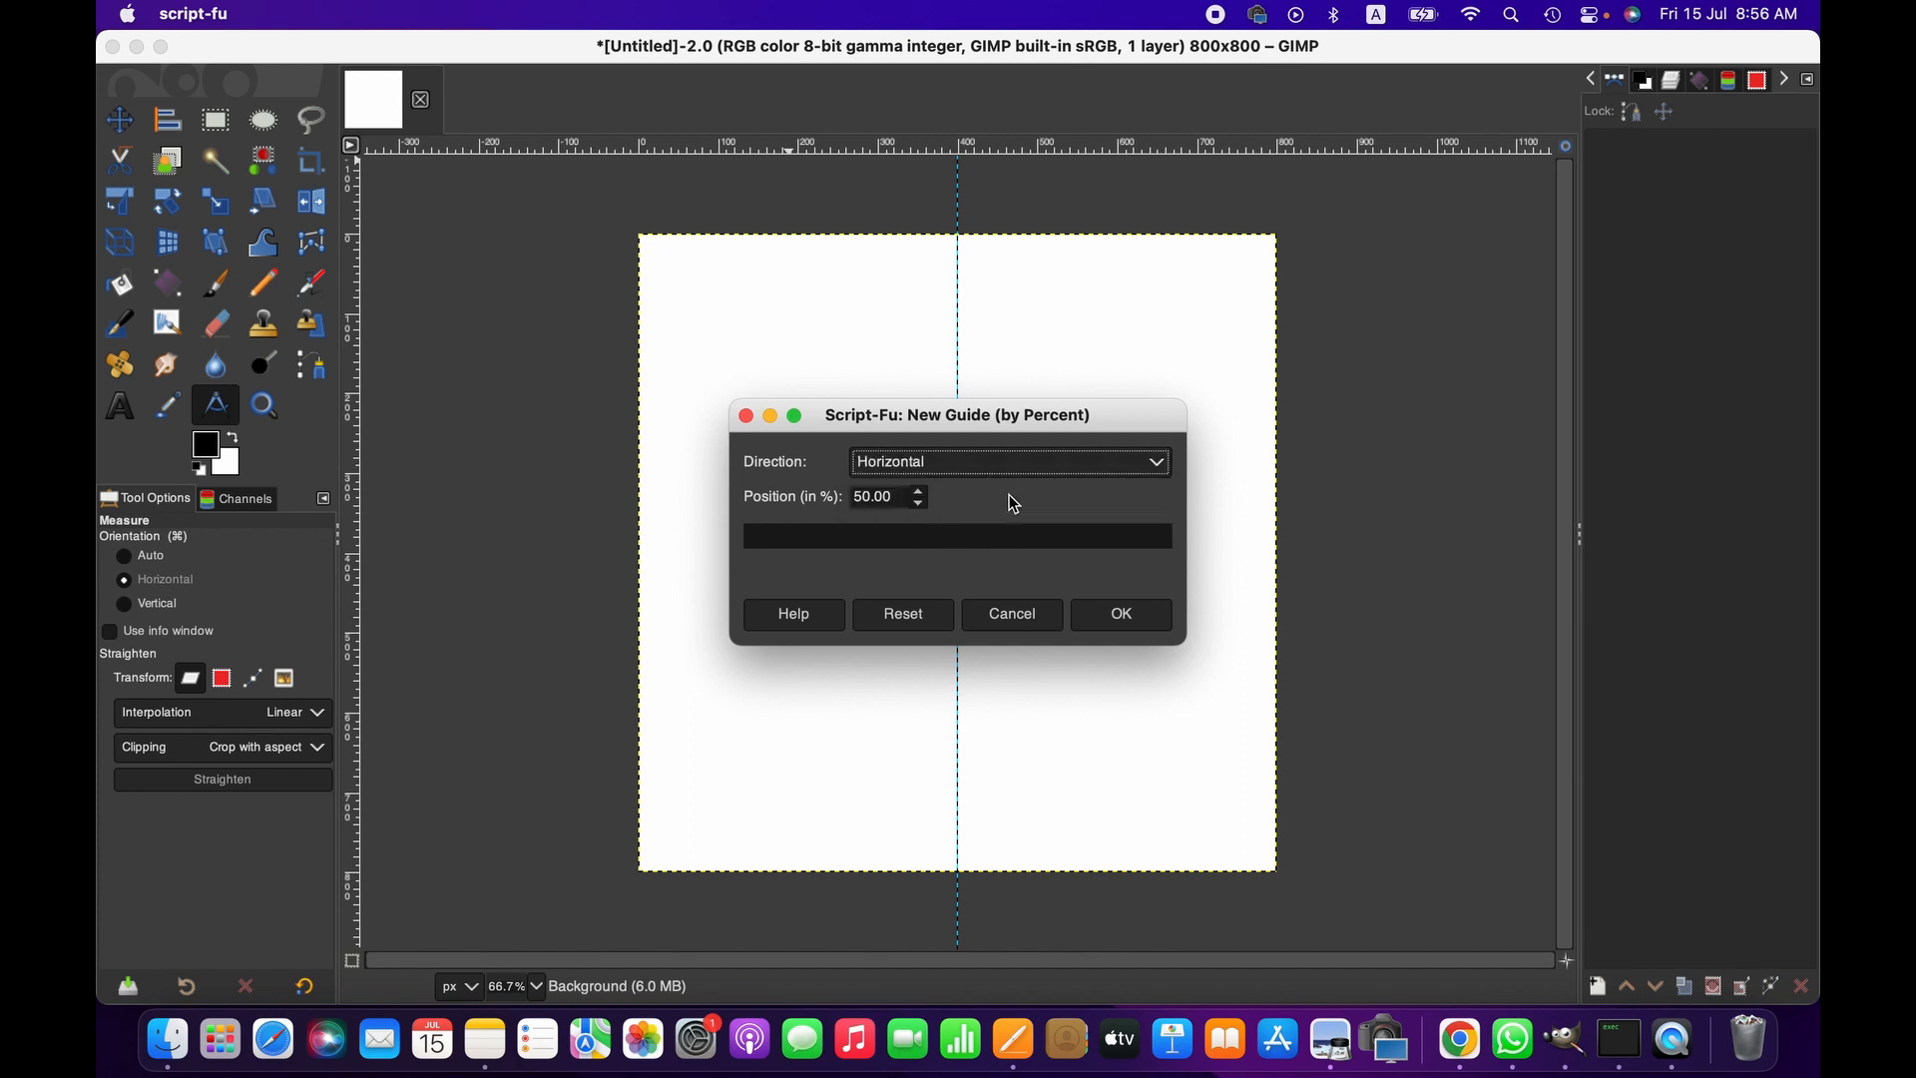
pyautogui.click(1087, 618)
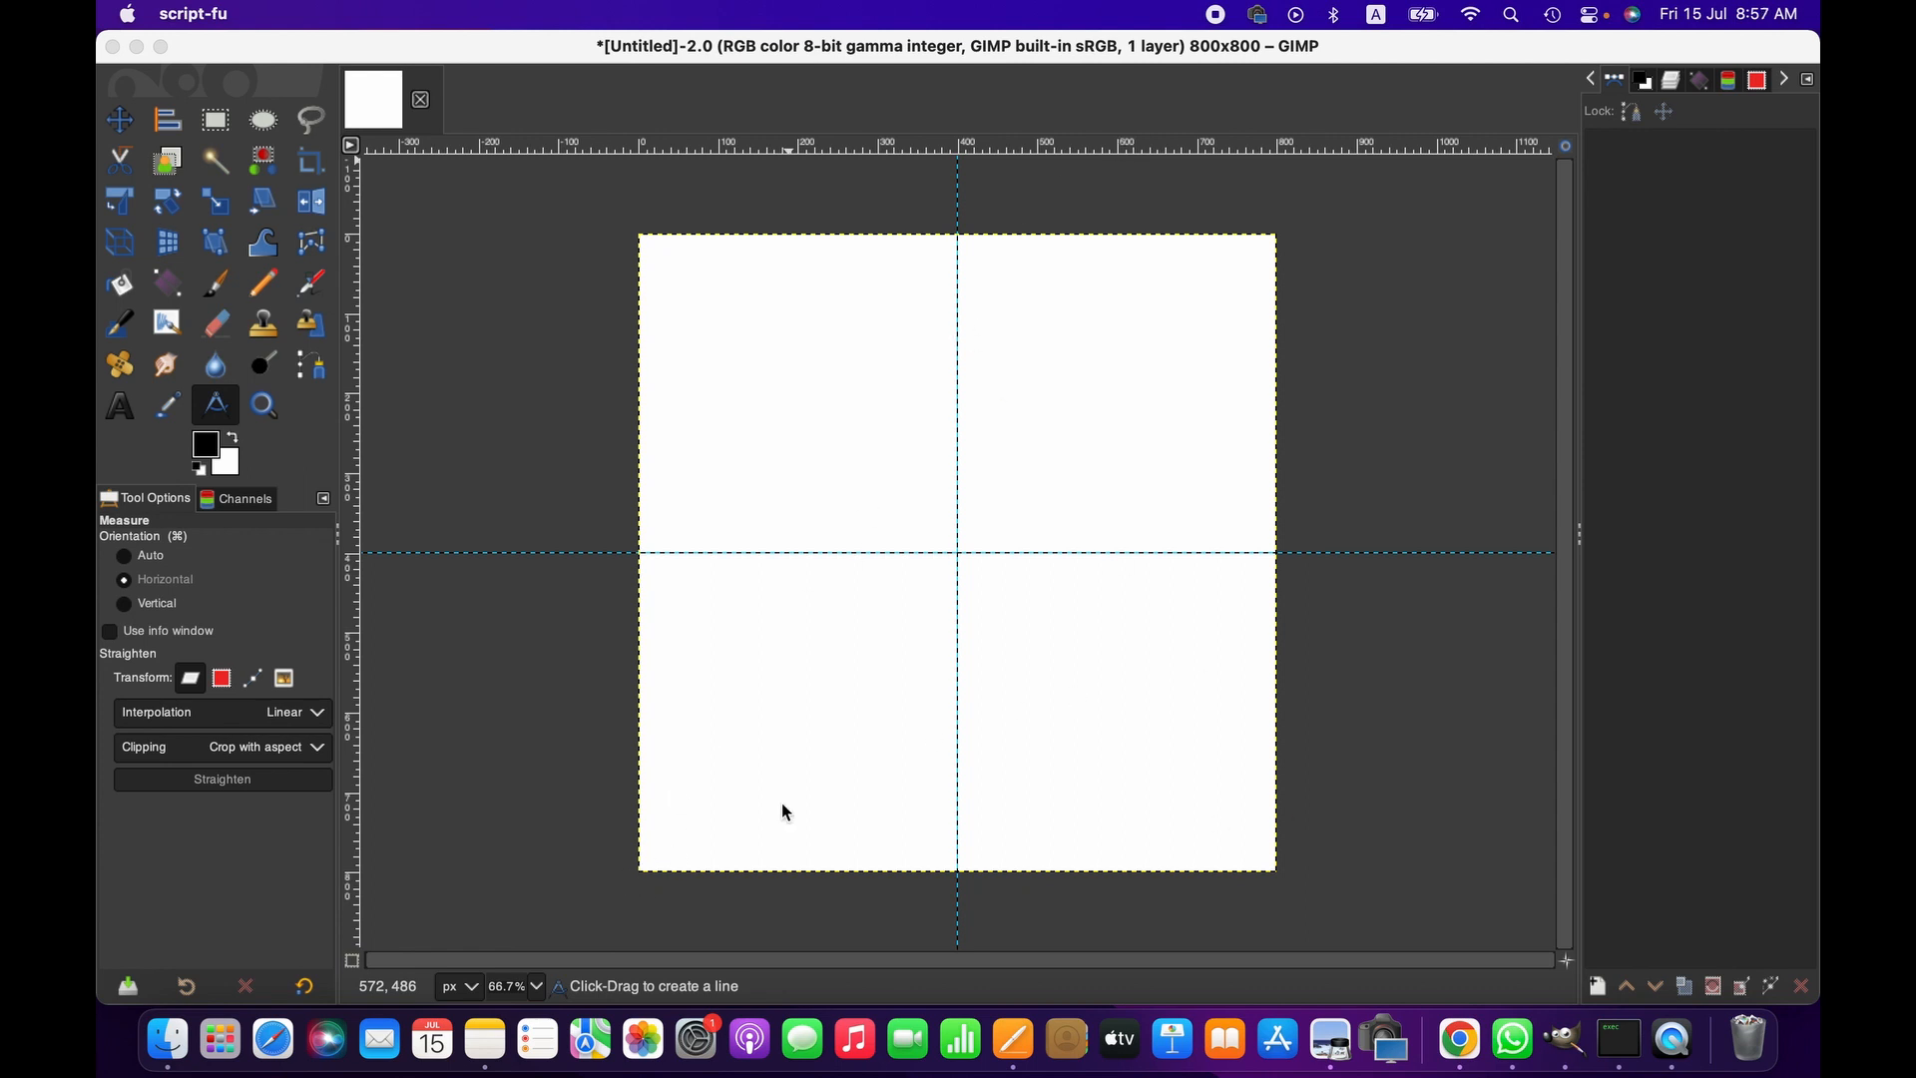
pyautogui.click(638, 866)
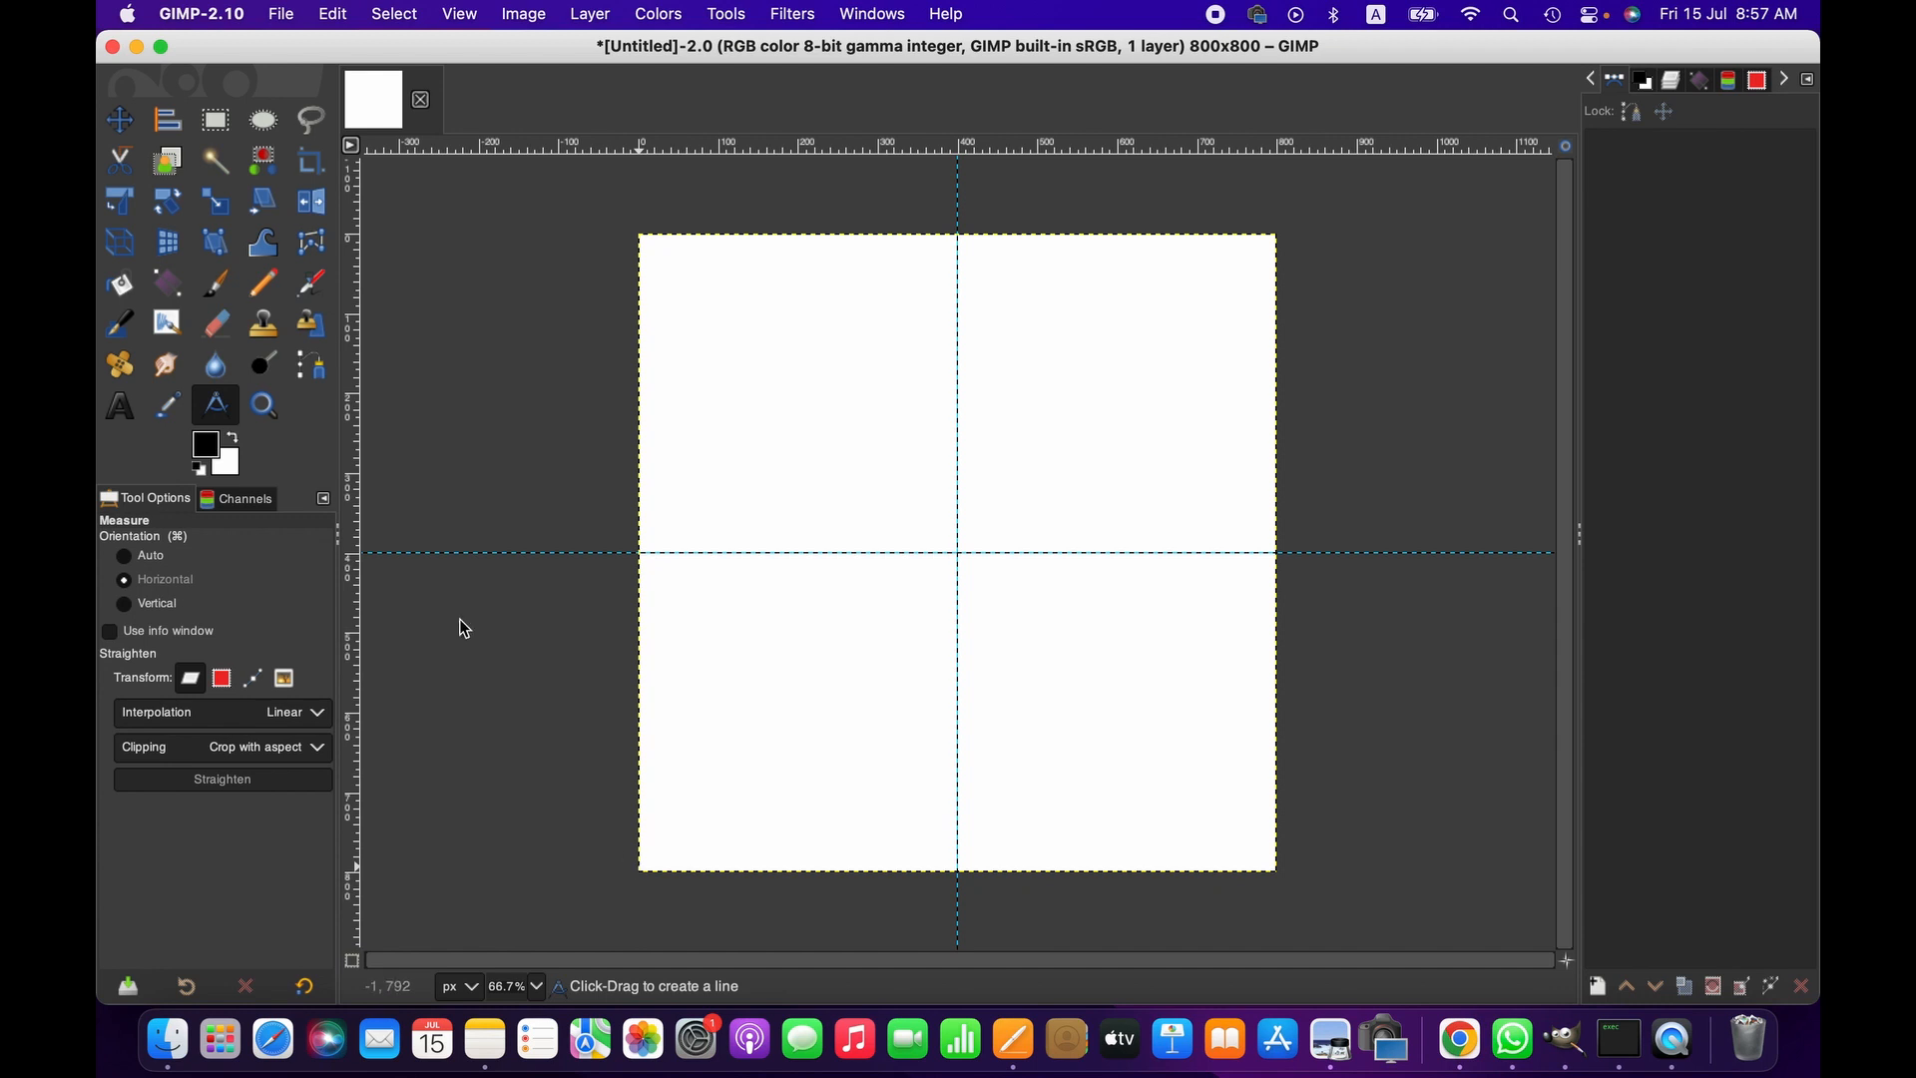
# Step: Try to draw a triangular path from the canvas's lower-left corner through the upper edge's midpoint to the lower-right corner
pyautogui.click(311, 365)
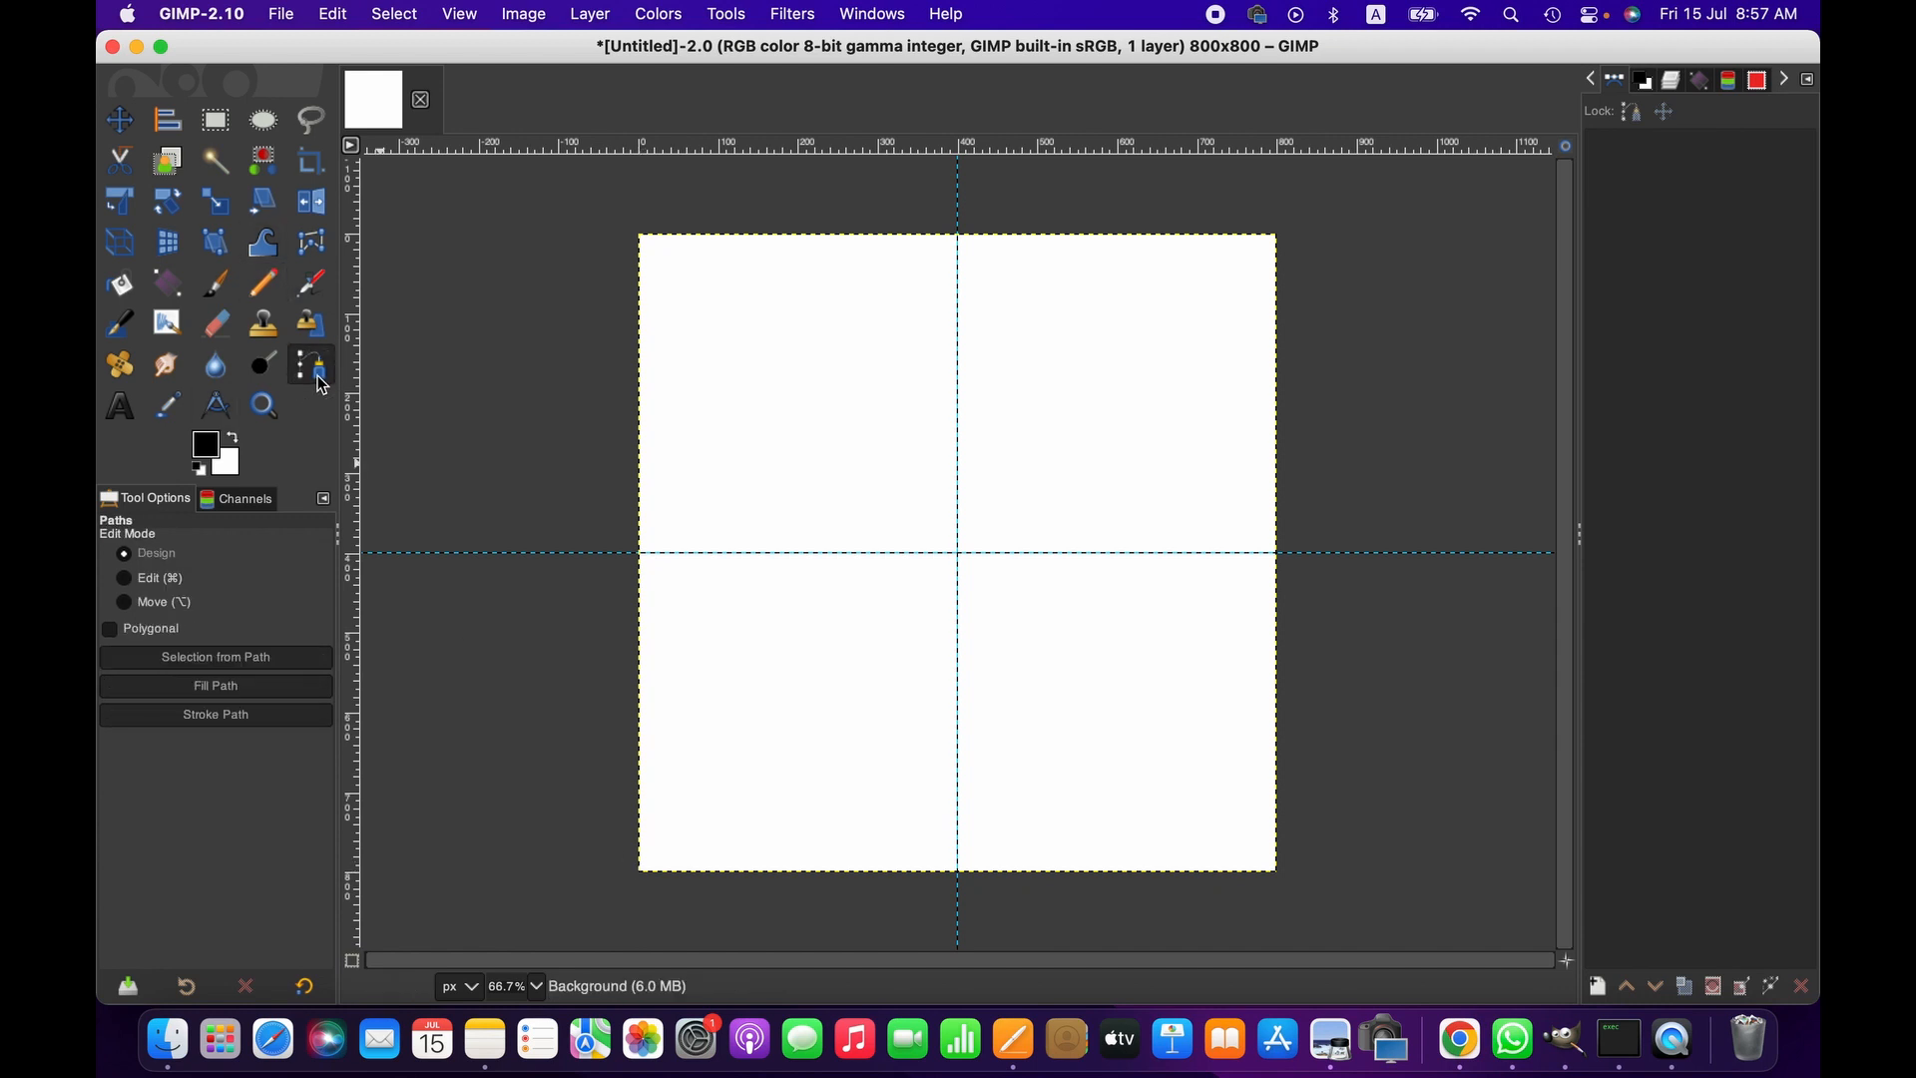
pyautogui.click(640, 870)
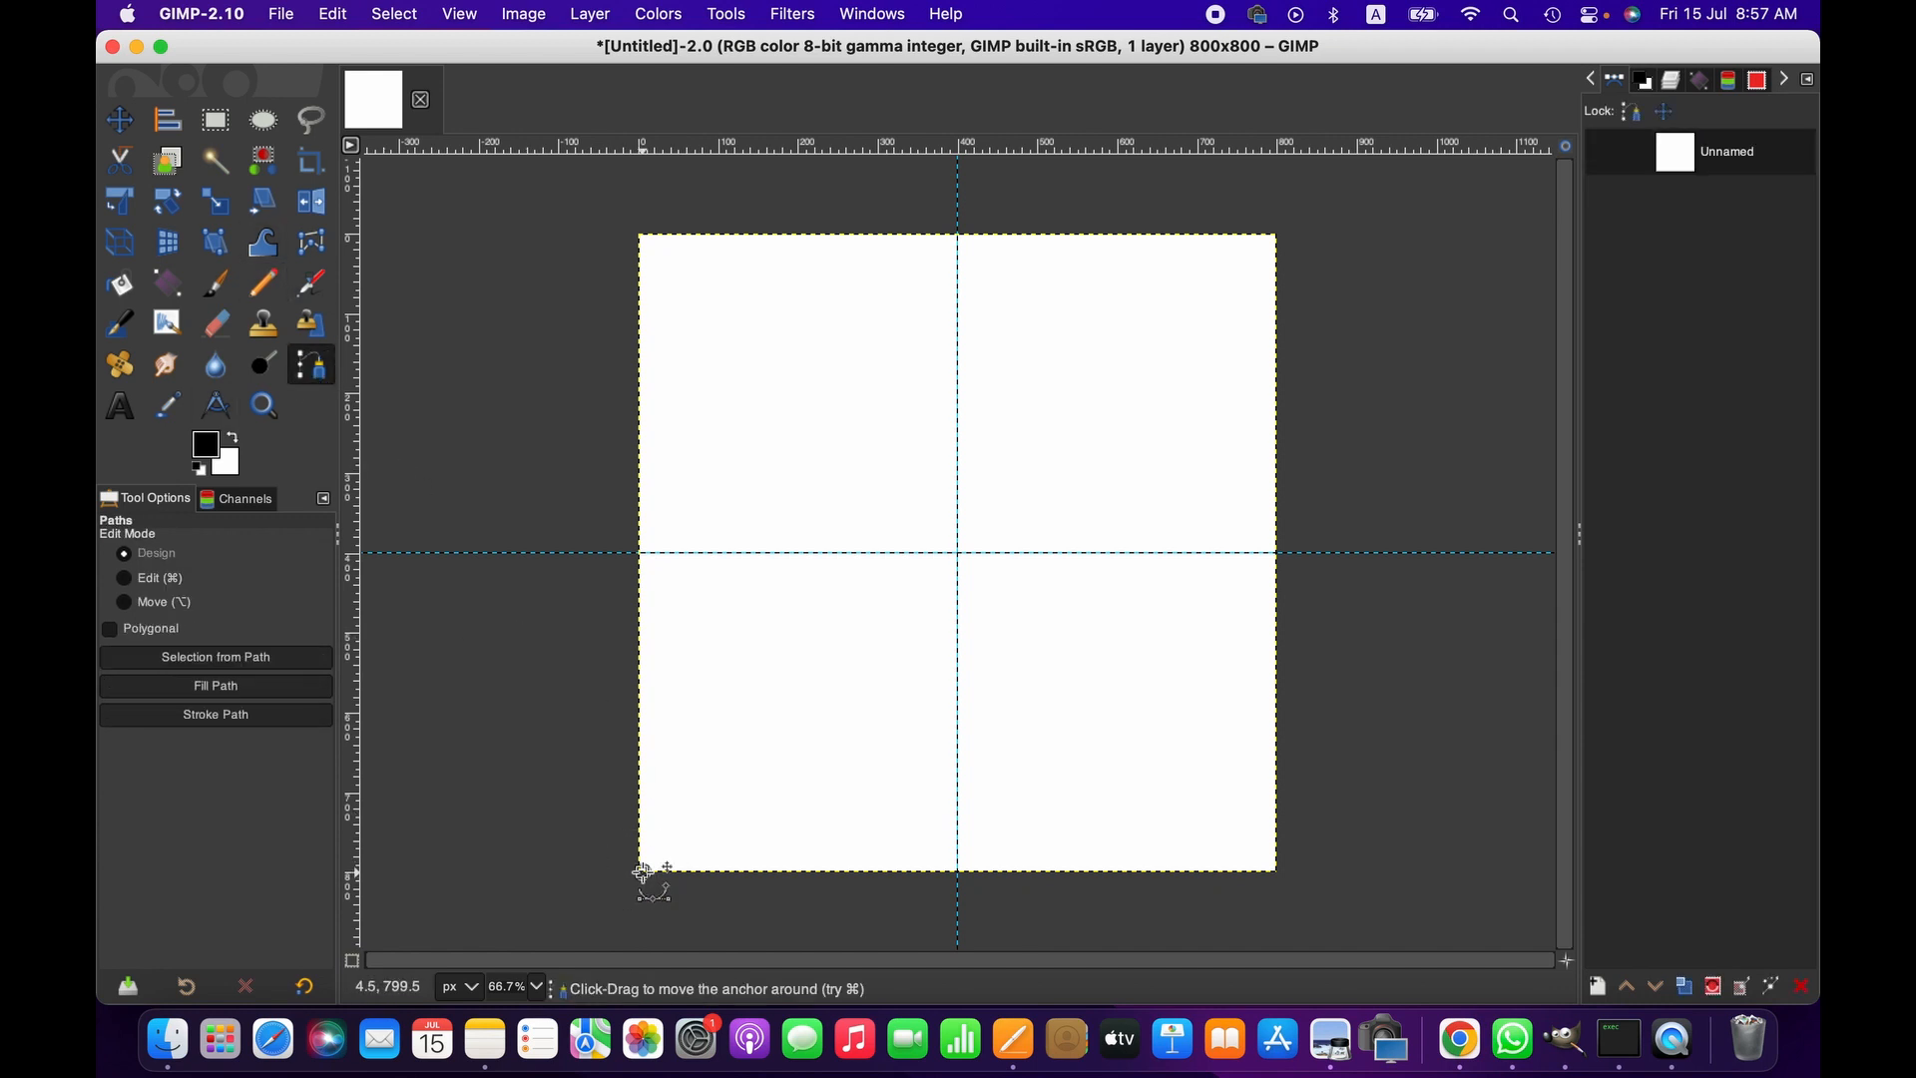
pyautogui.click(959, 239)
pyautogui.click(1273, 870)
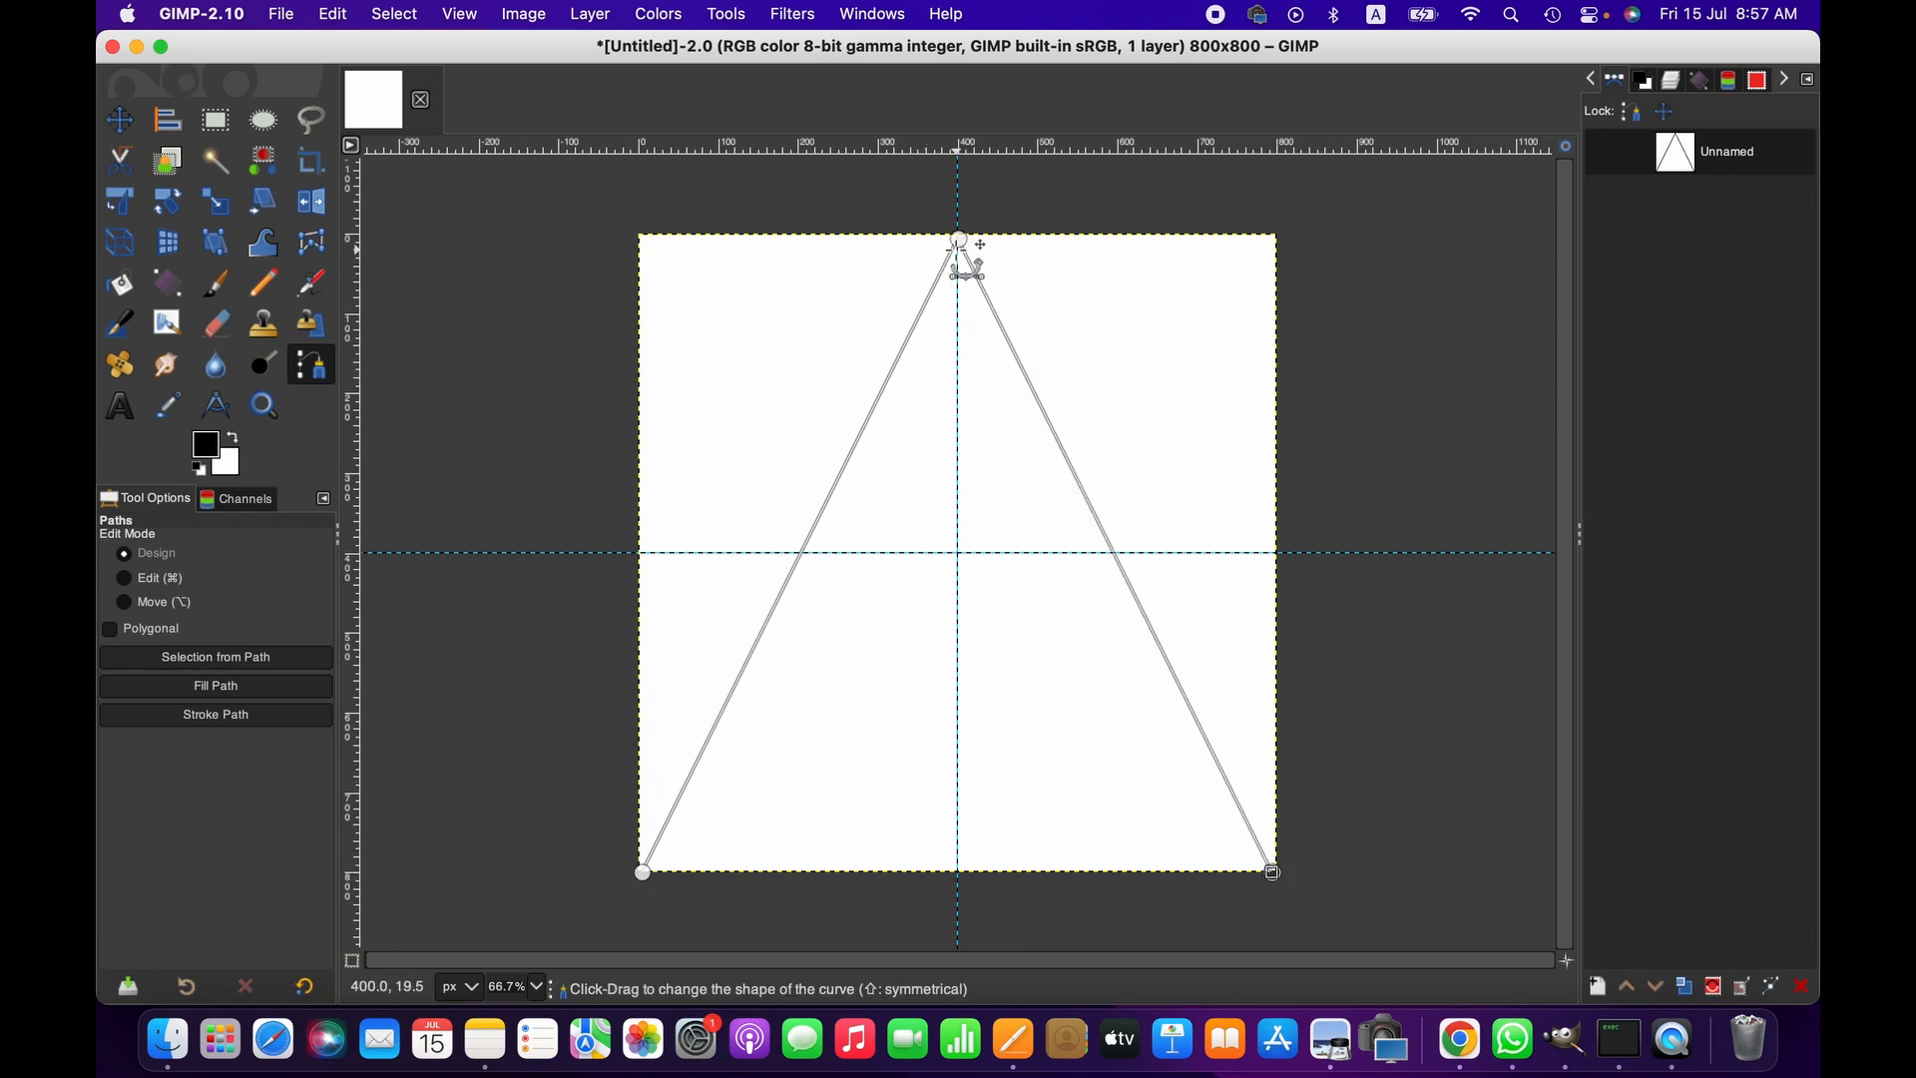
pyautogui.click(642, 874)
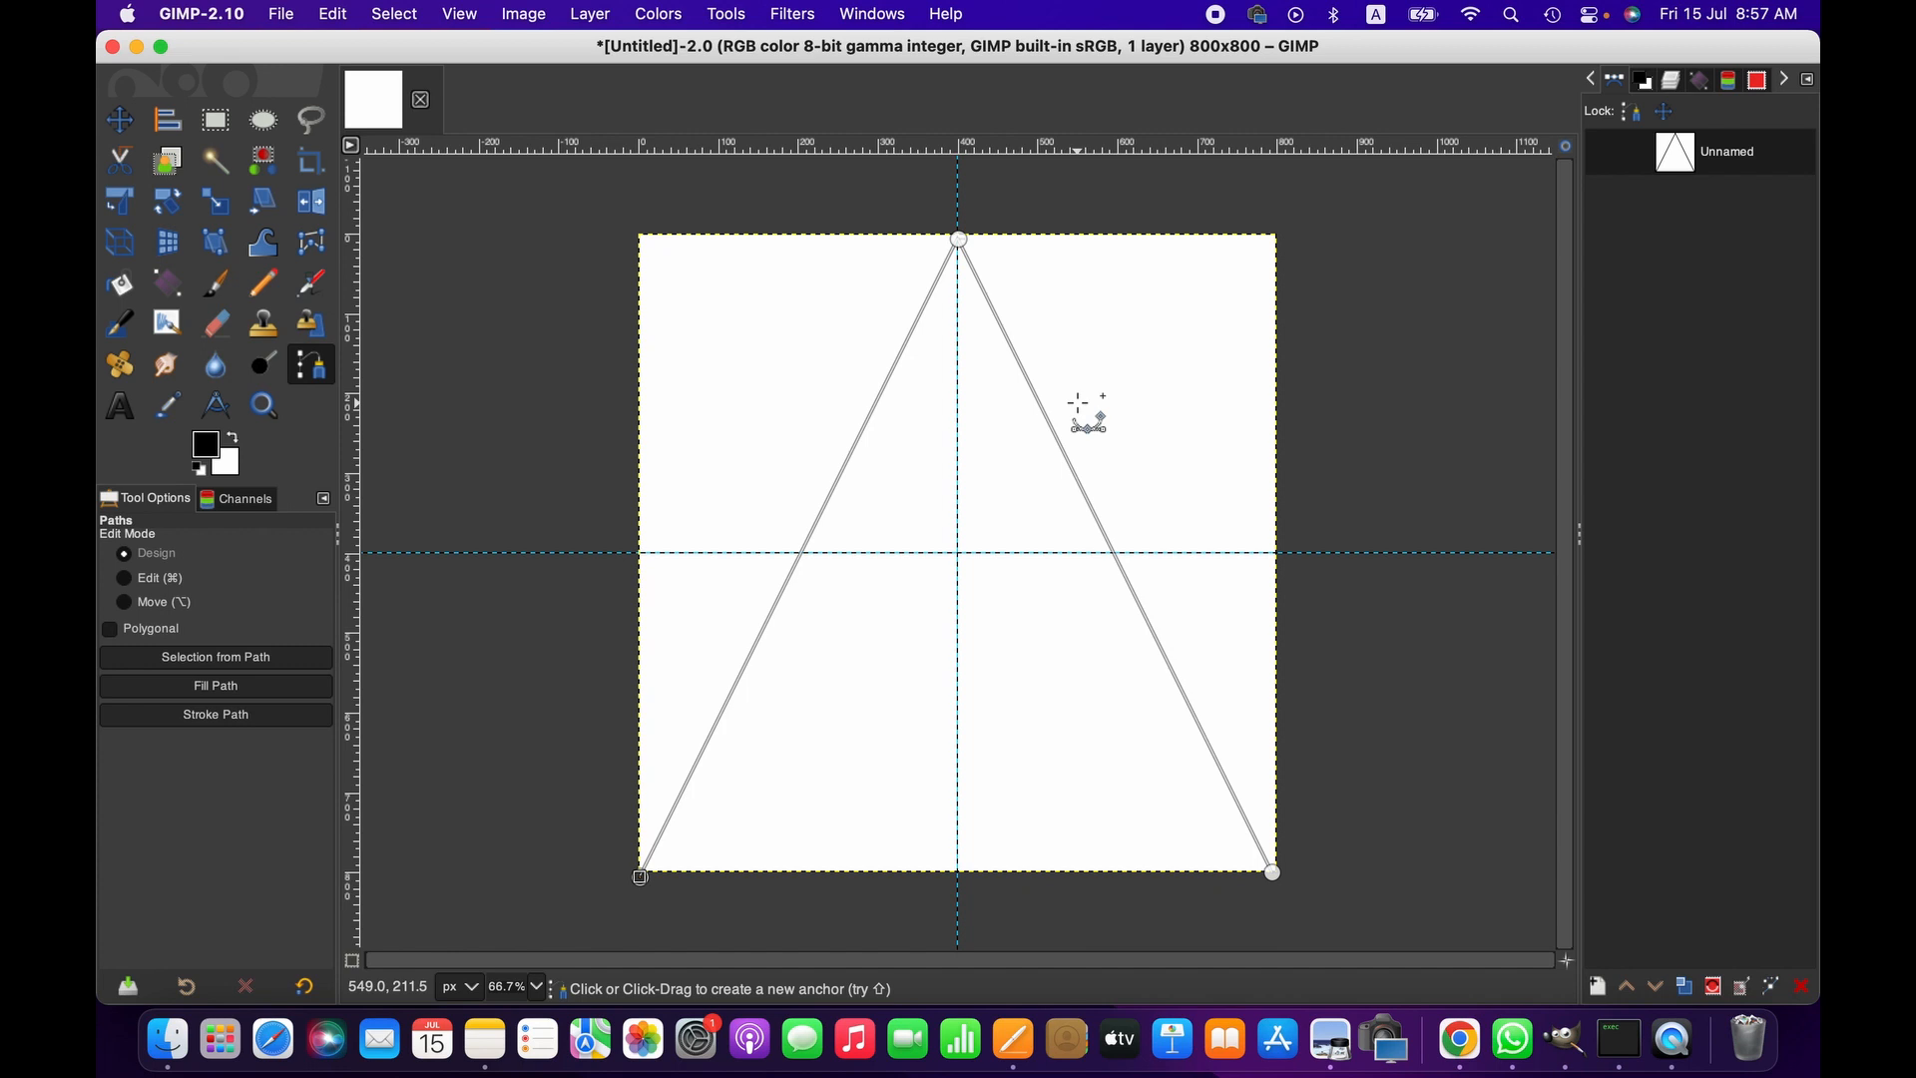
# Step: Undo the triangle path's anchors back to its starting point at the canvas's lower-left corner
pyautogui.press('super+z')
pyautogui.press('super+z')
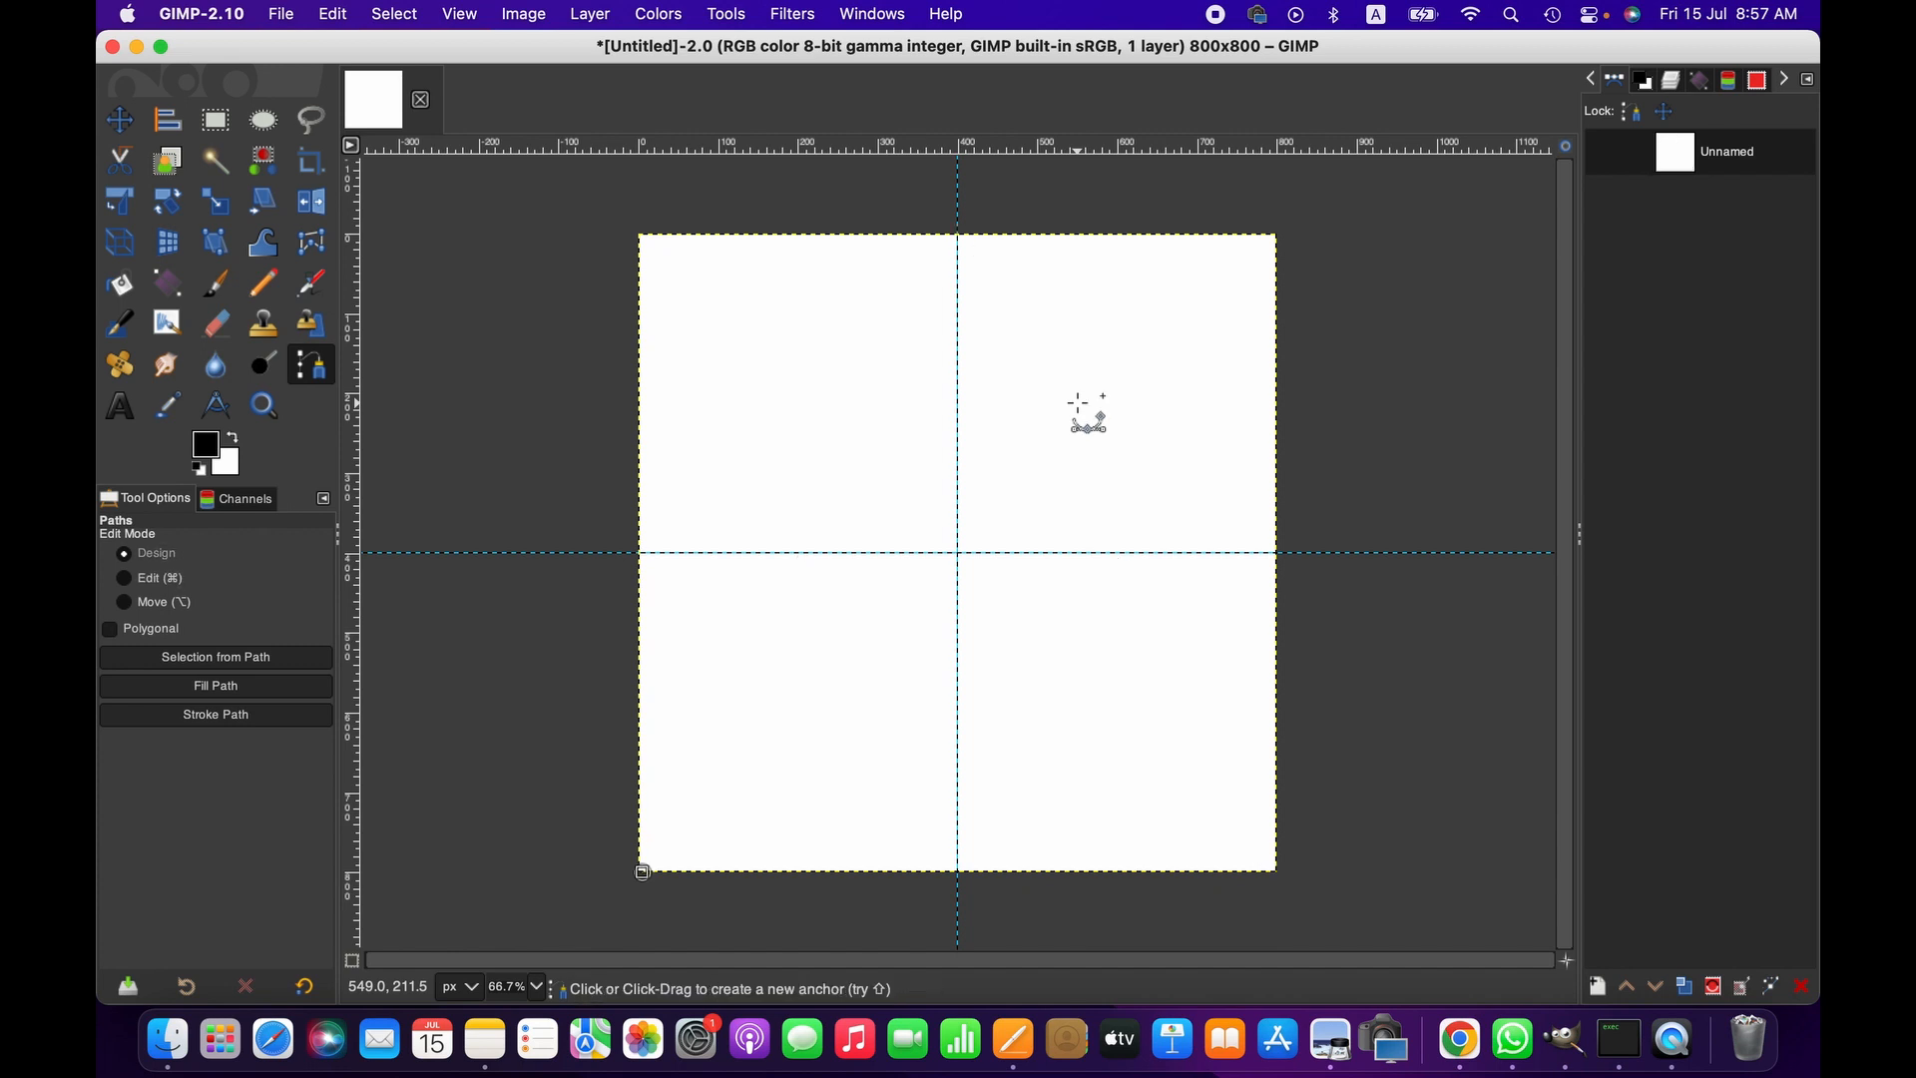
pyautogui.click(568, 713)
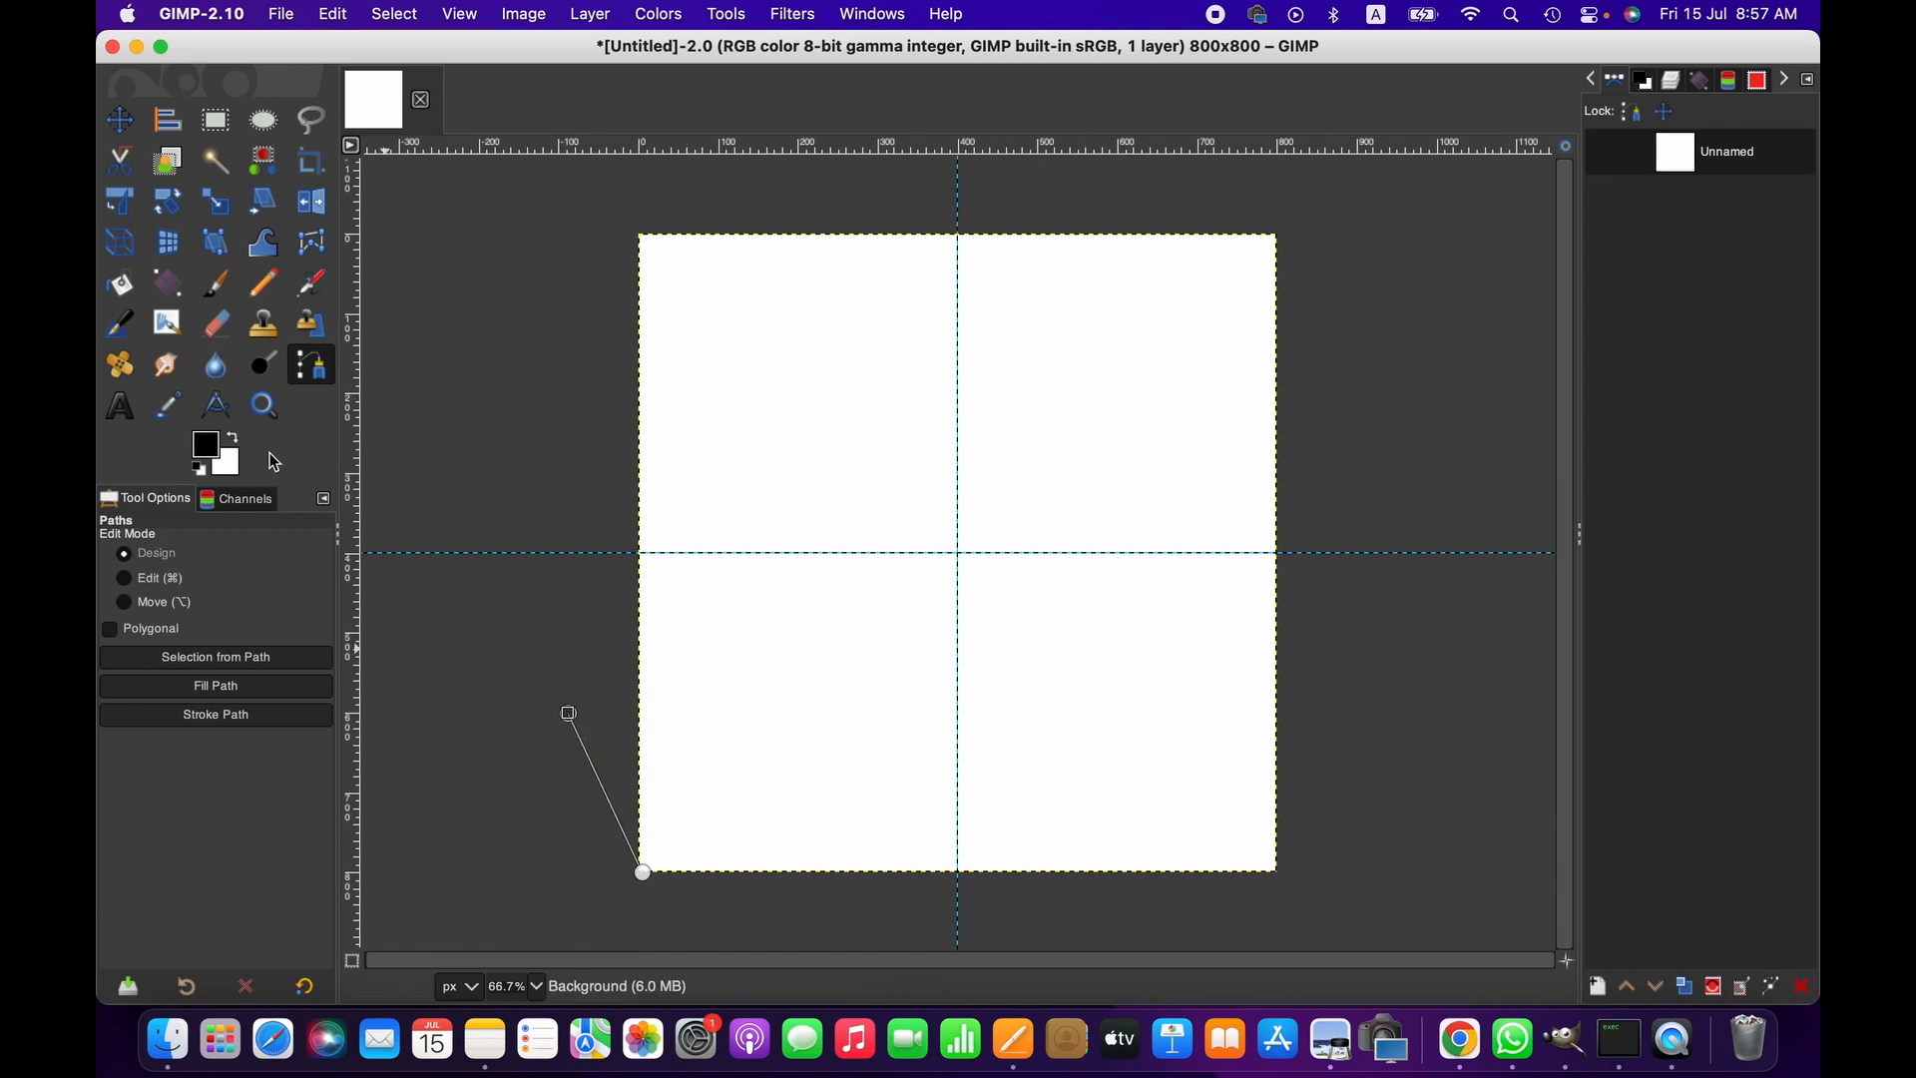
# Step: Measure a line of about 800 px at 60° from the canvas's lower-left corner to the vertical guide and place a horizontal guide at its end
pyautogui.click(231, 413)
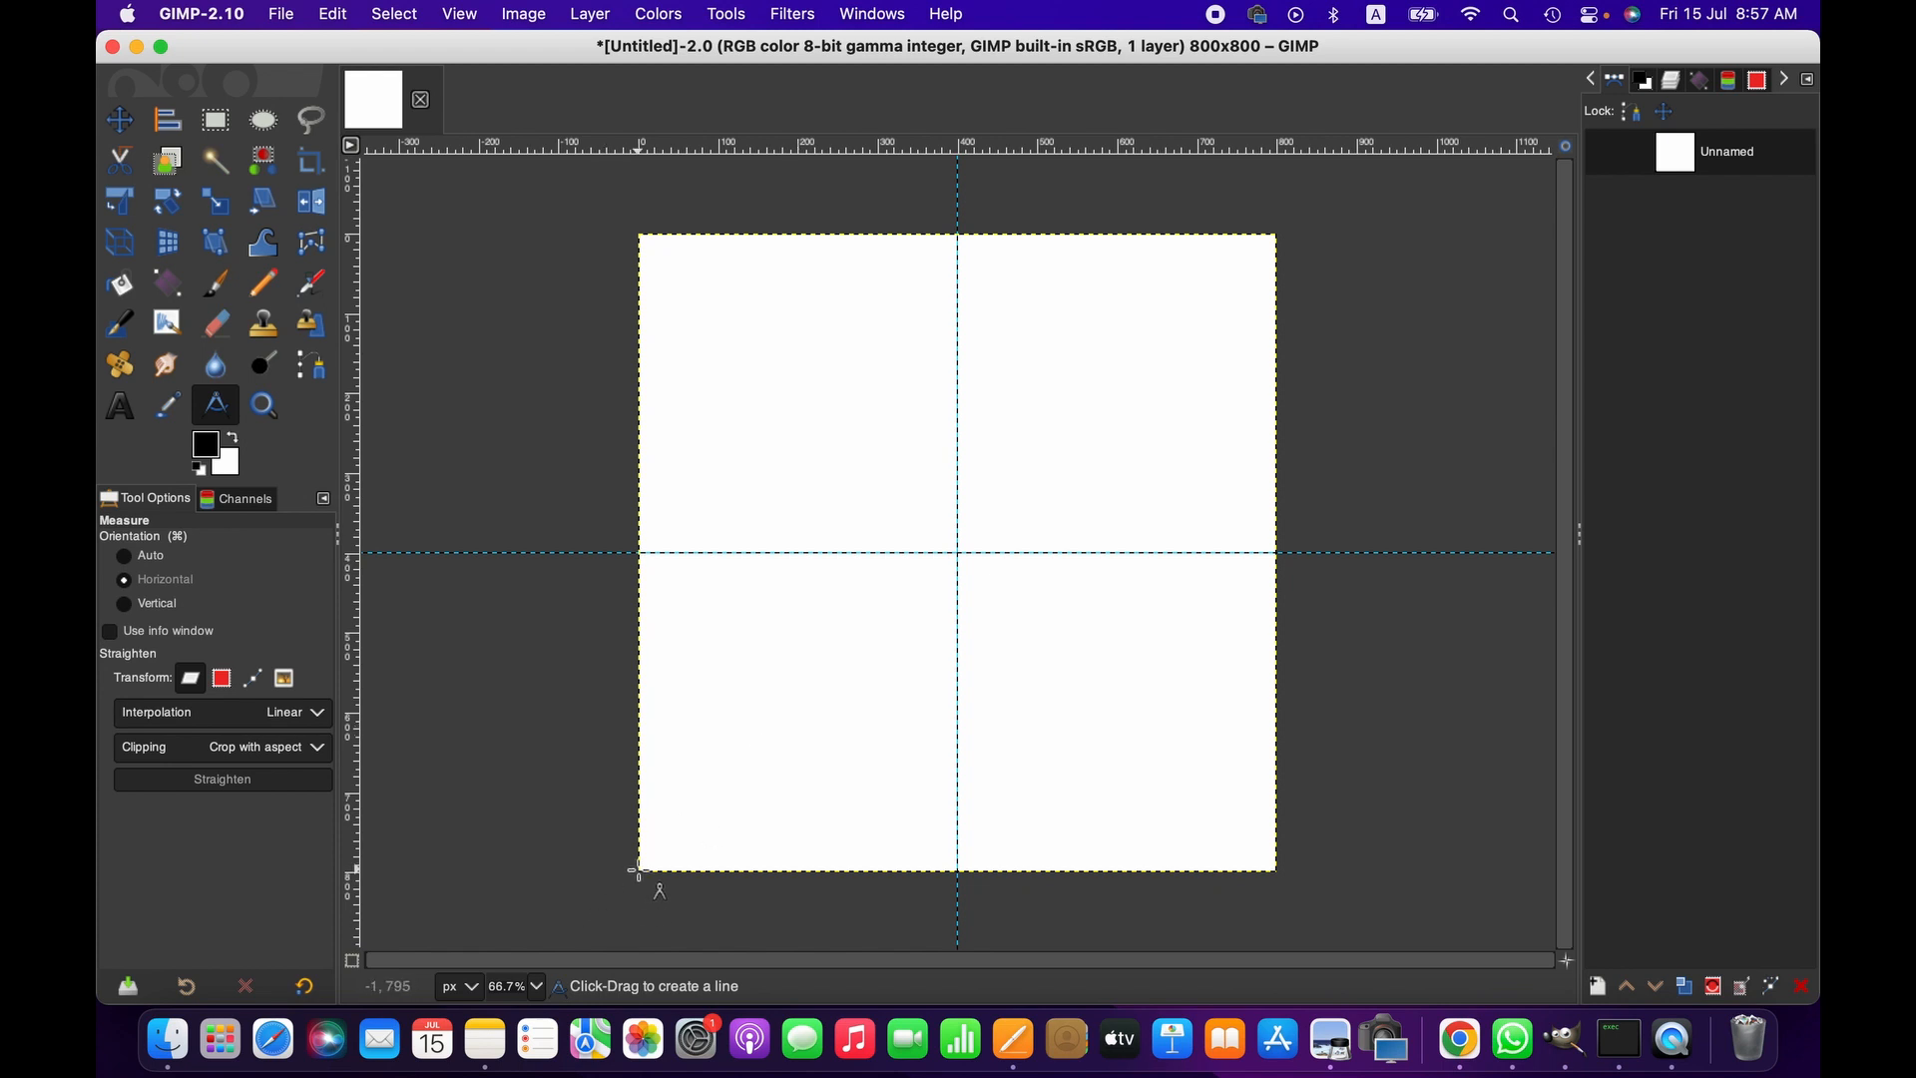
pyautogui.moveTo(639, 869); pyautogui.dragTo(954, 315)
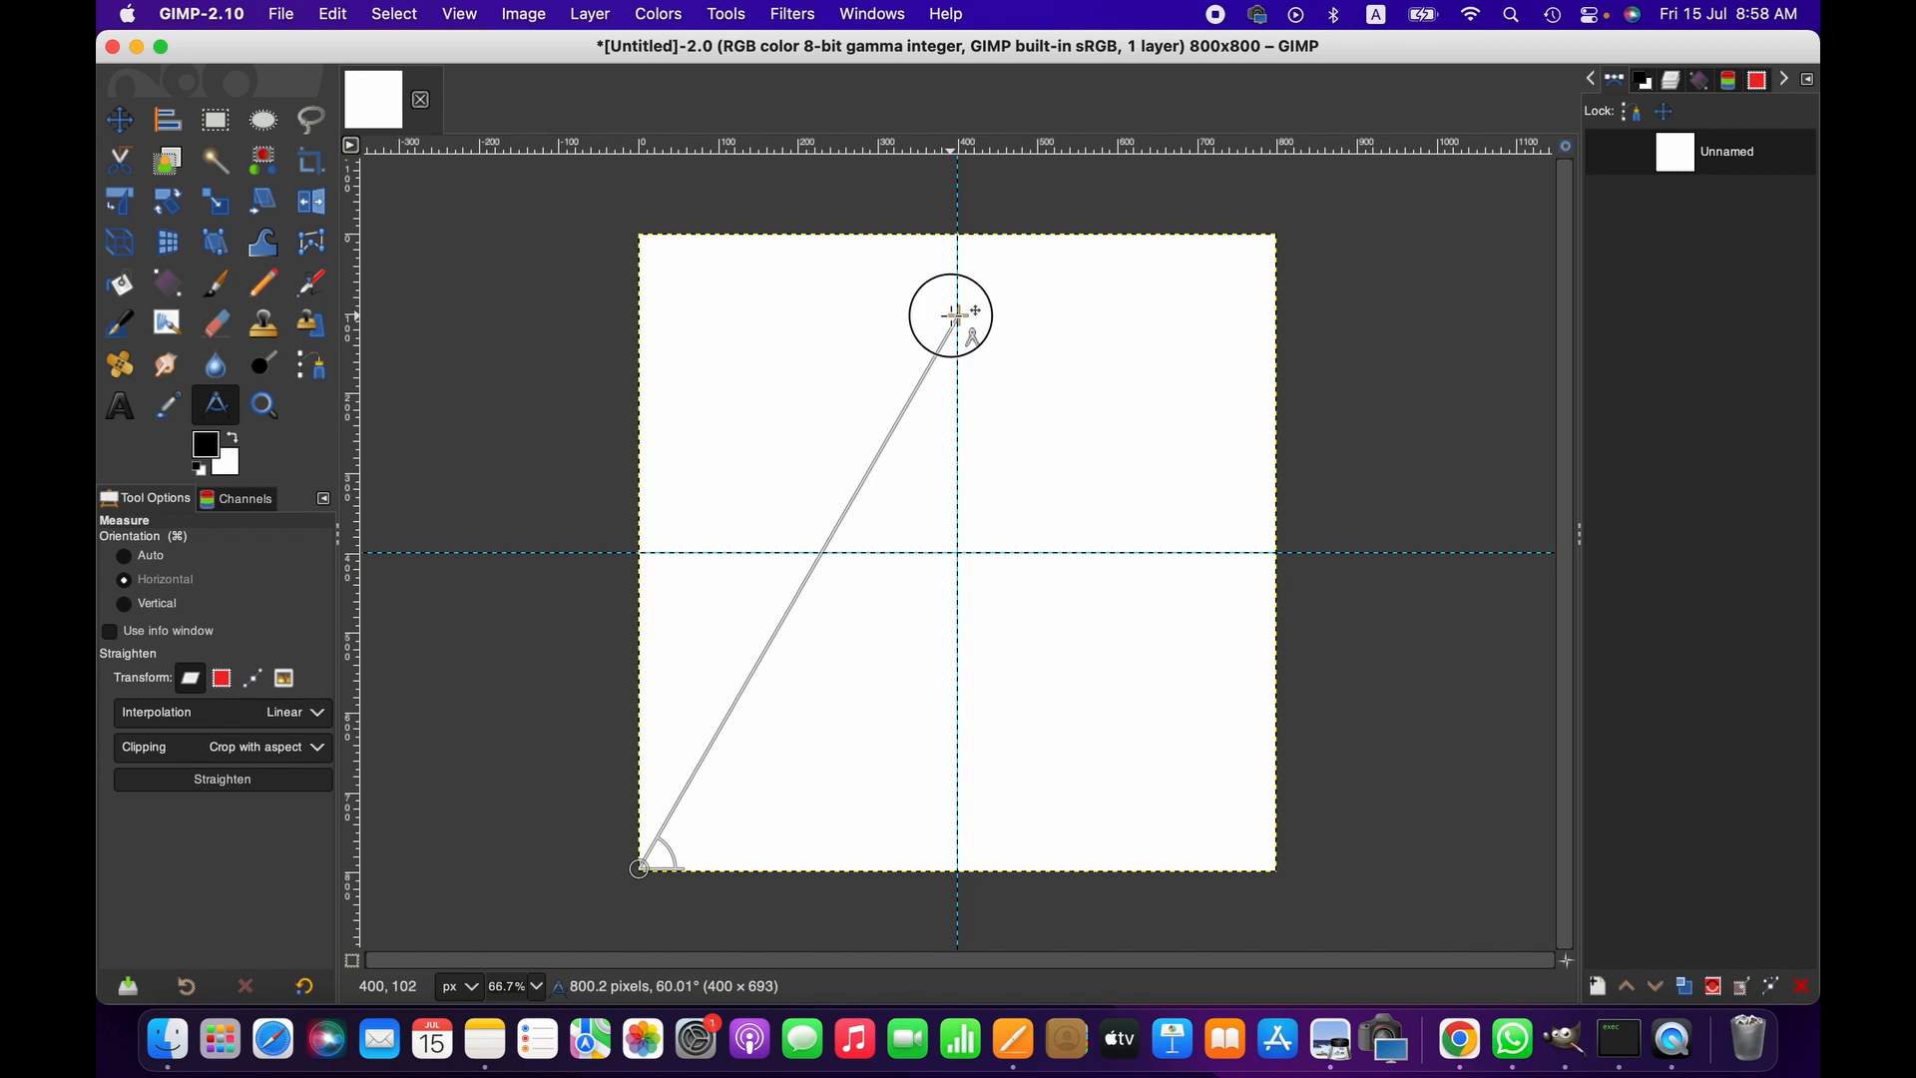
pyautogui.moveTo(955, 316); pyautogui.dragTo(955, 315)
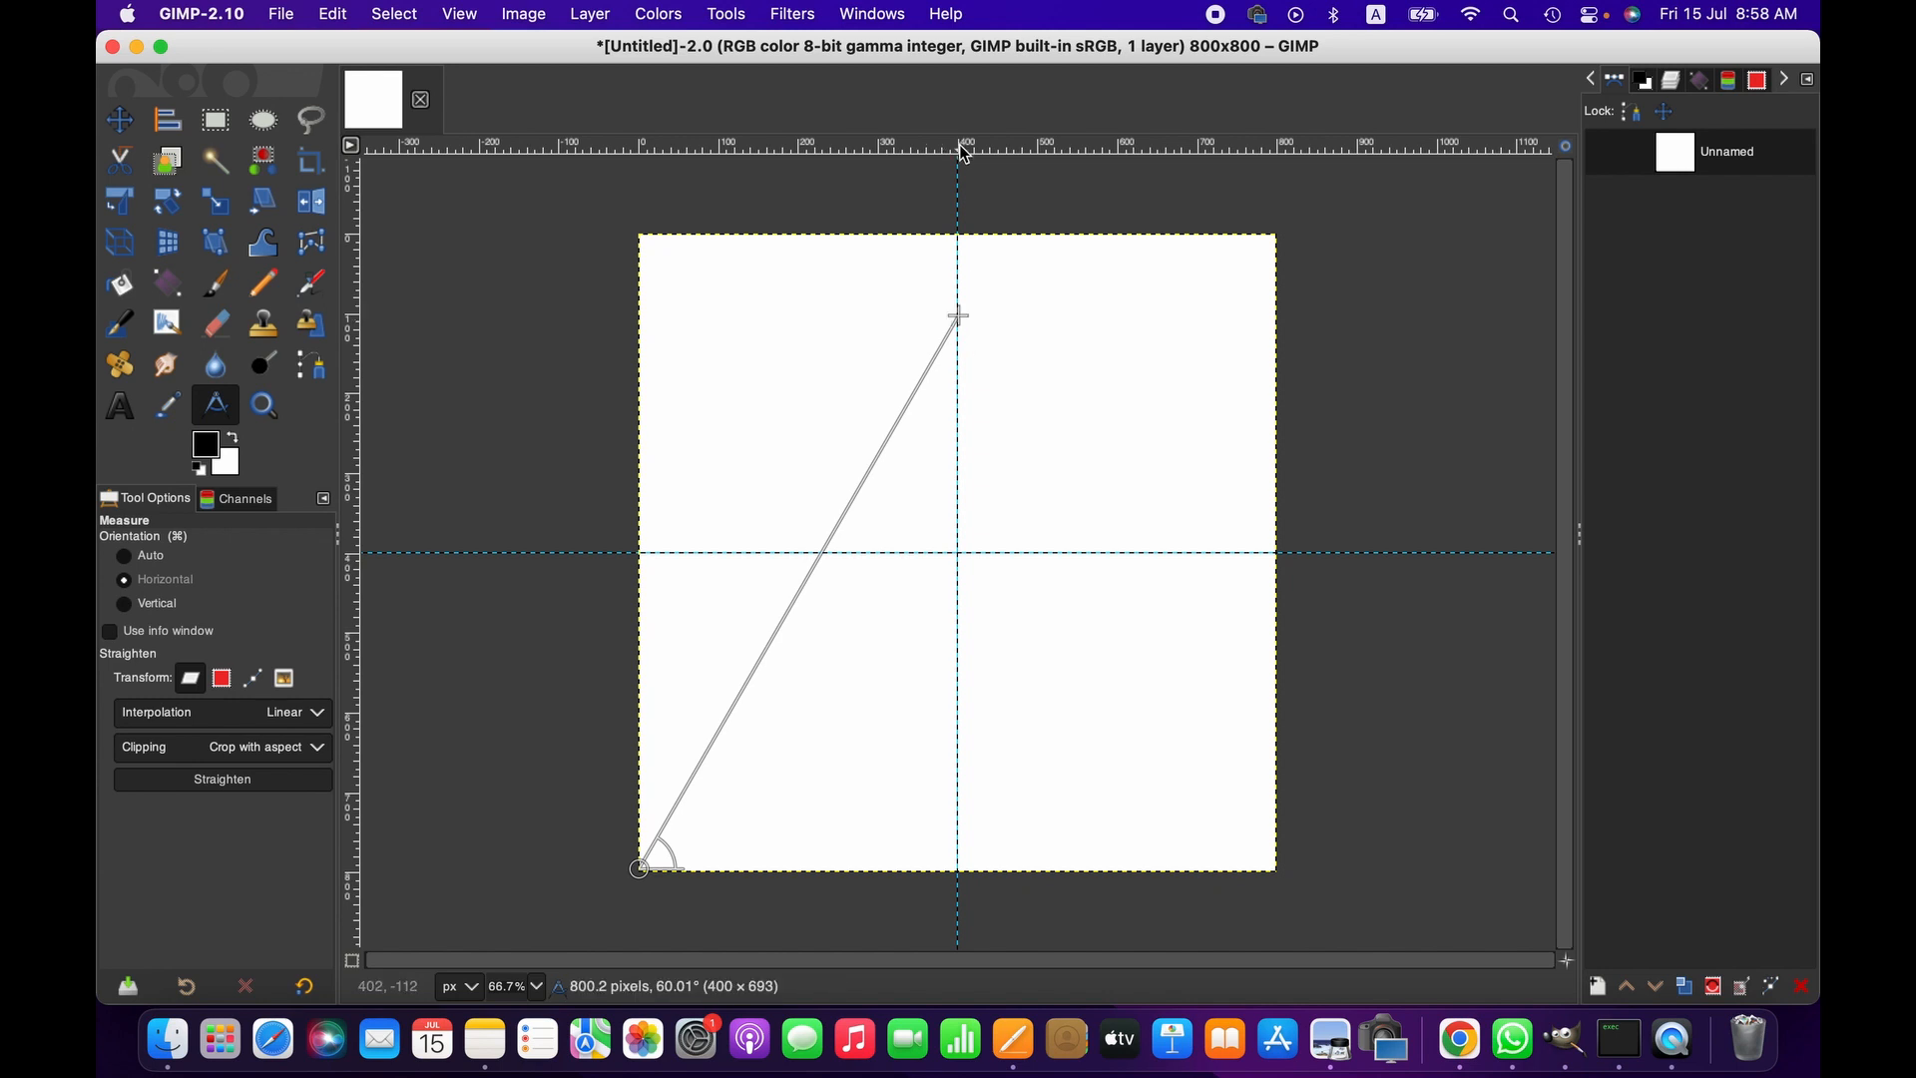
pyautogui.moveTo(961, 162); pyautogui.dragTo(964, 319)
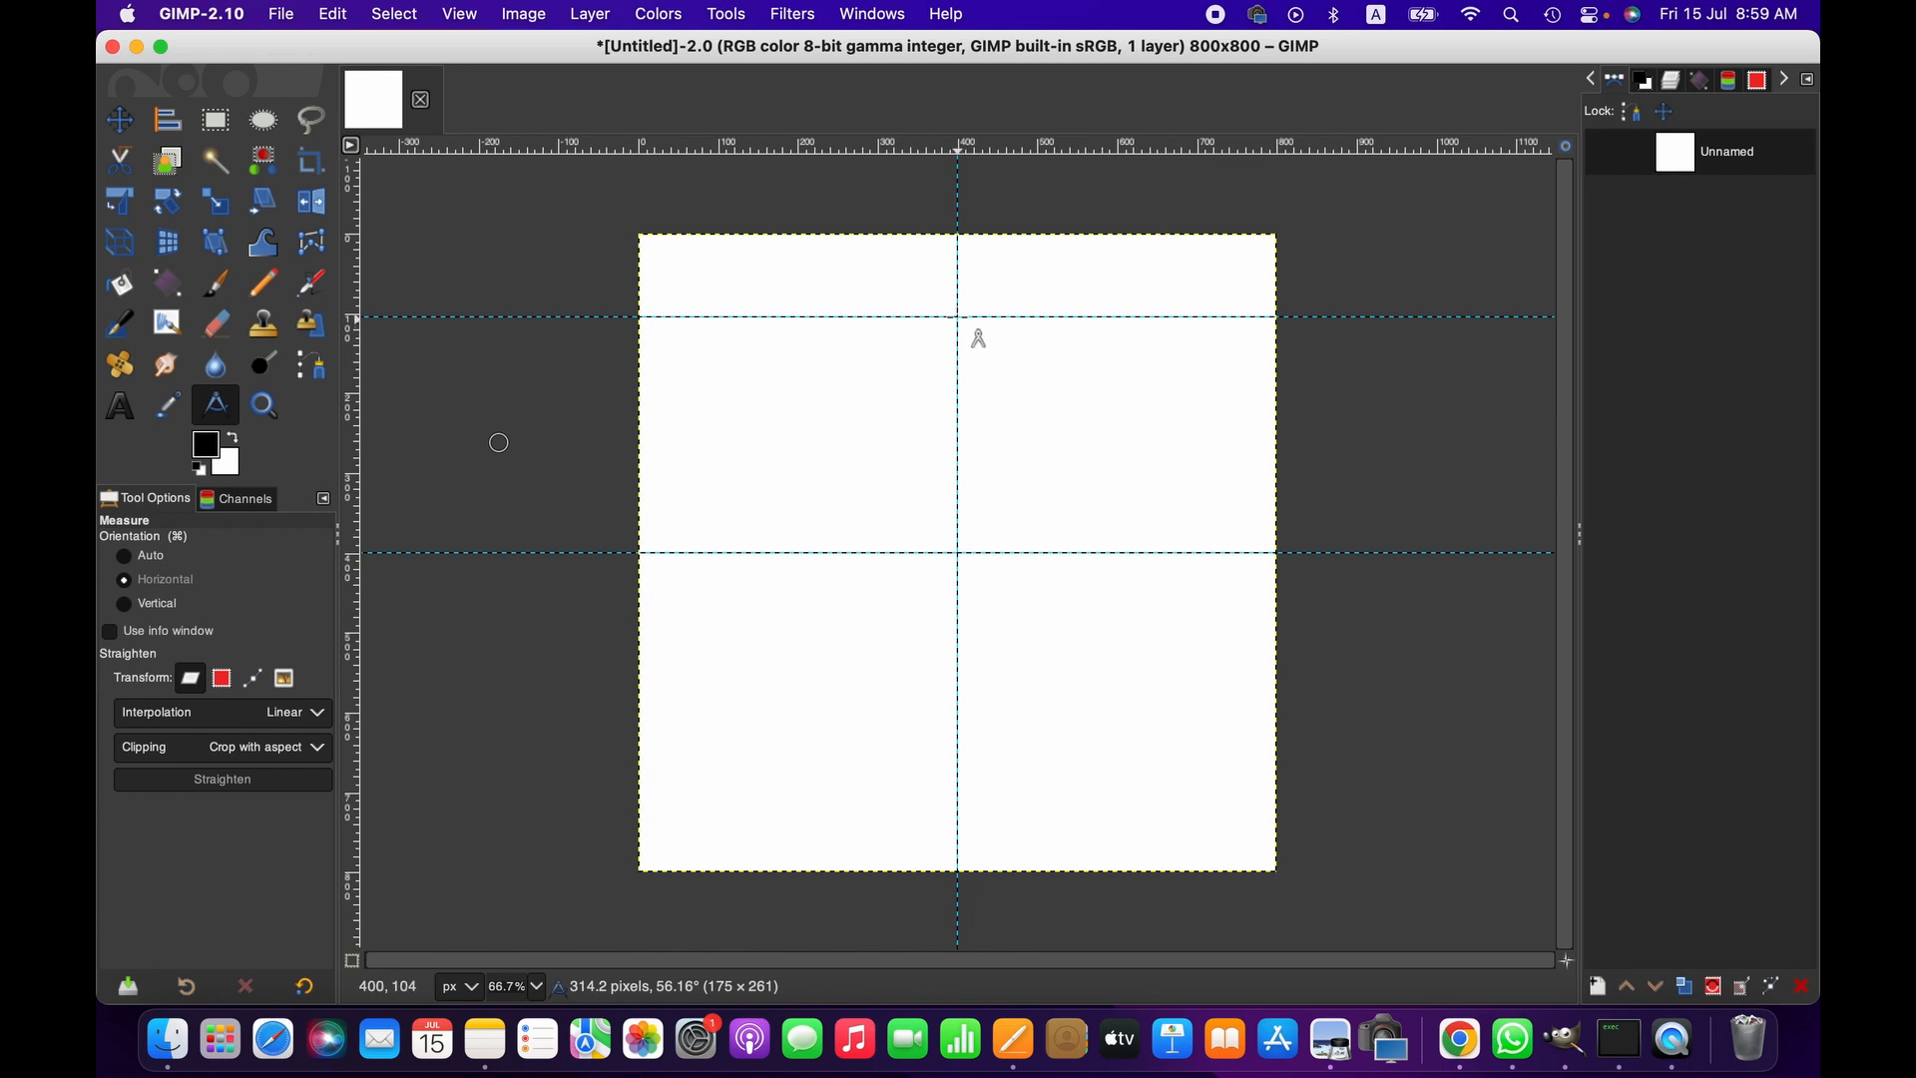
# Step: Measure from the upper guide intersection to the canvas's lower-right corner, and along the lower canvas edge between both corners
pyautogui.moveTo(958, 318); pyautogui.dragTo(1276, 871)
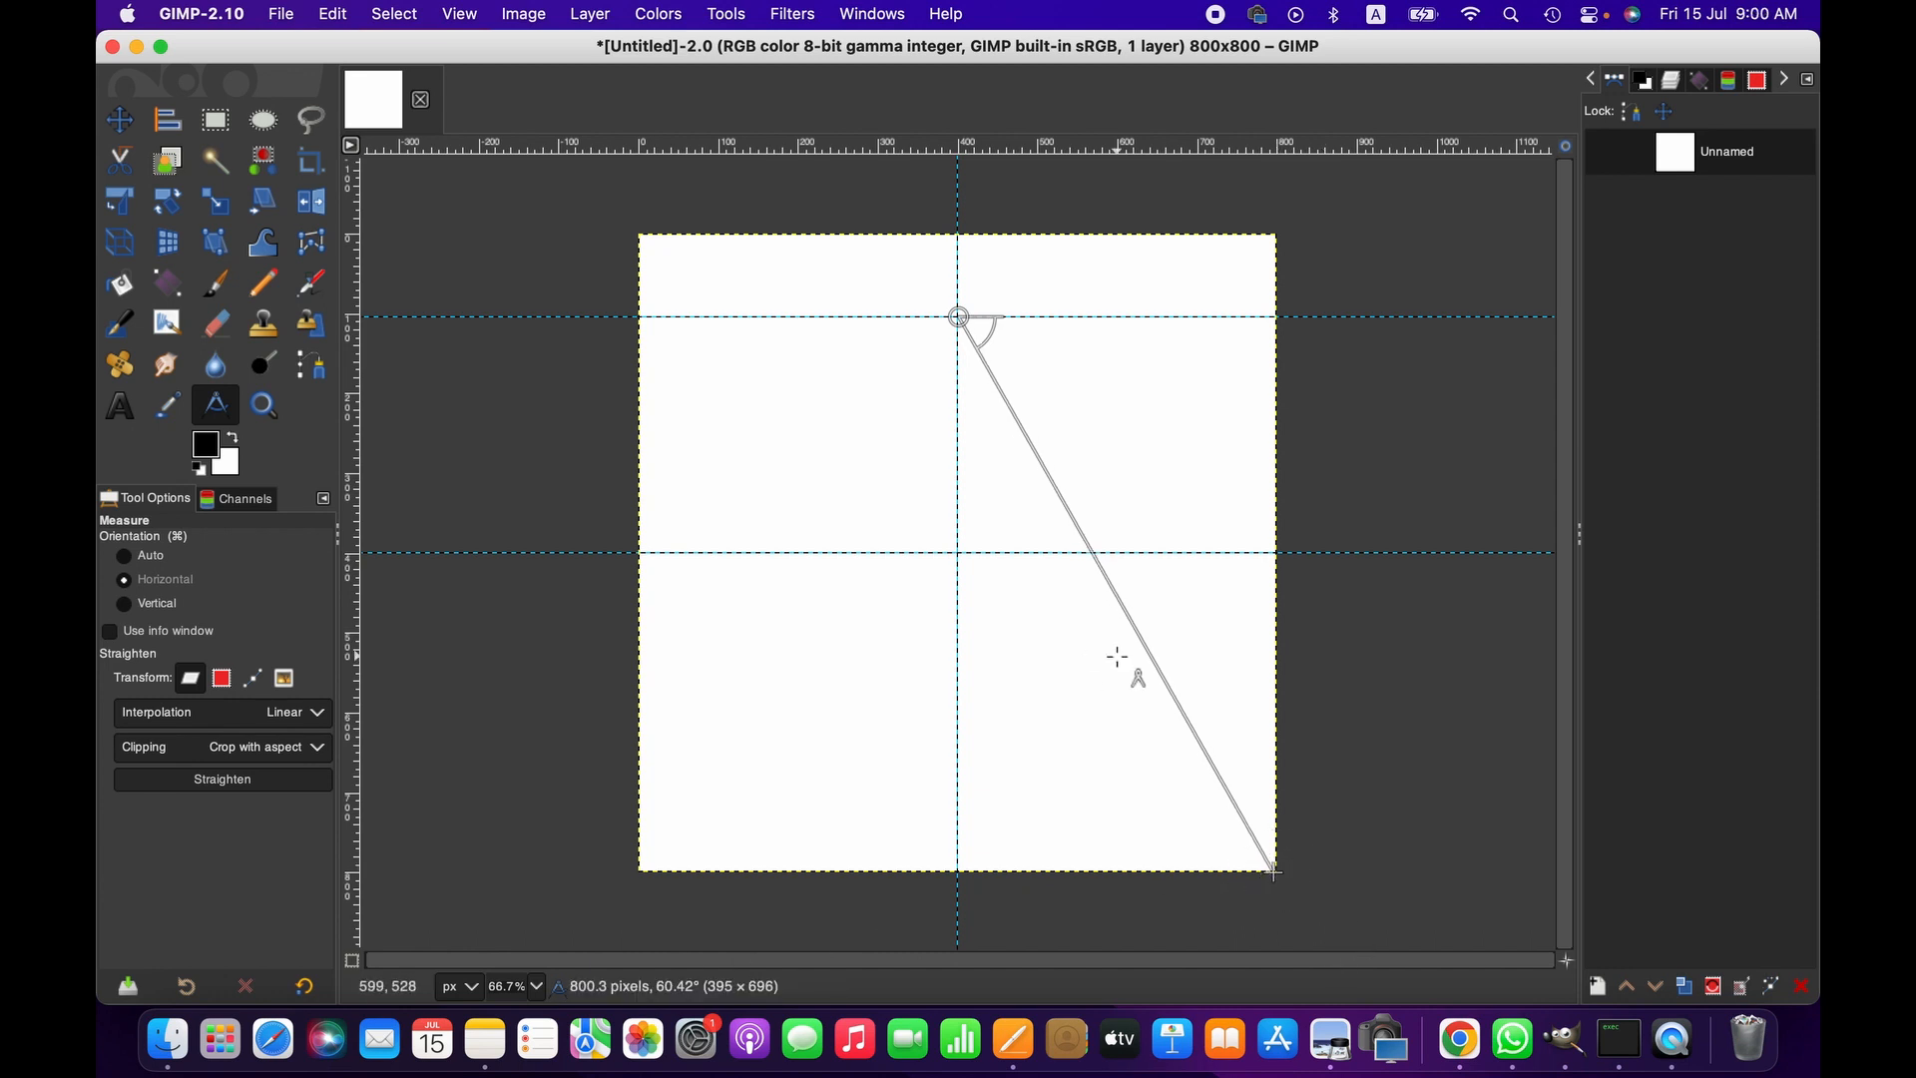
pyautogui.click(639, 870)
pyautogui.moveTo(642, 869); pyautogui.dragTo(1275, 868)
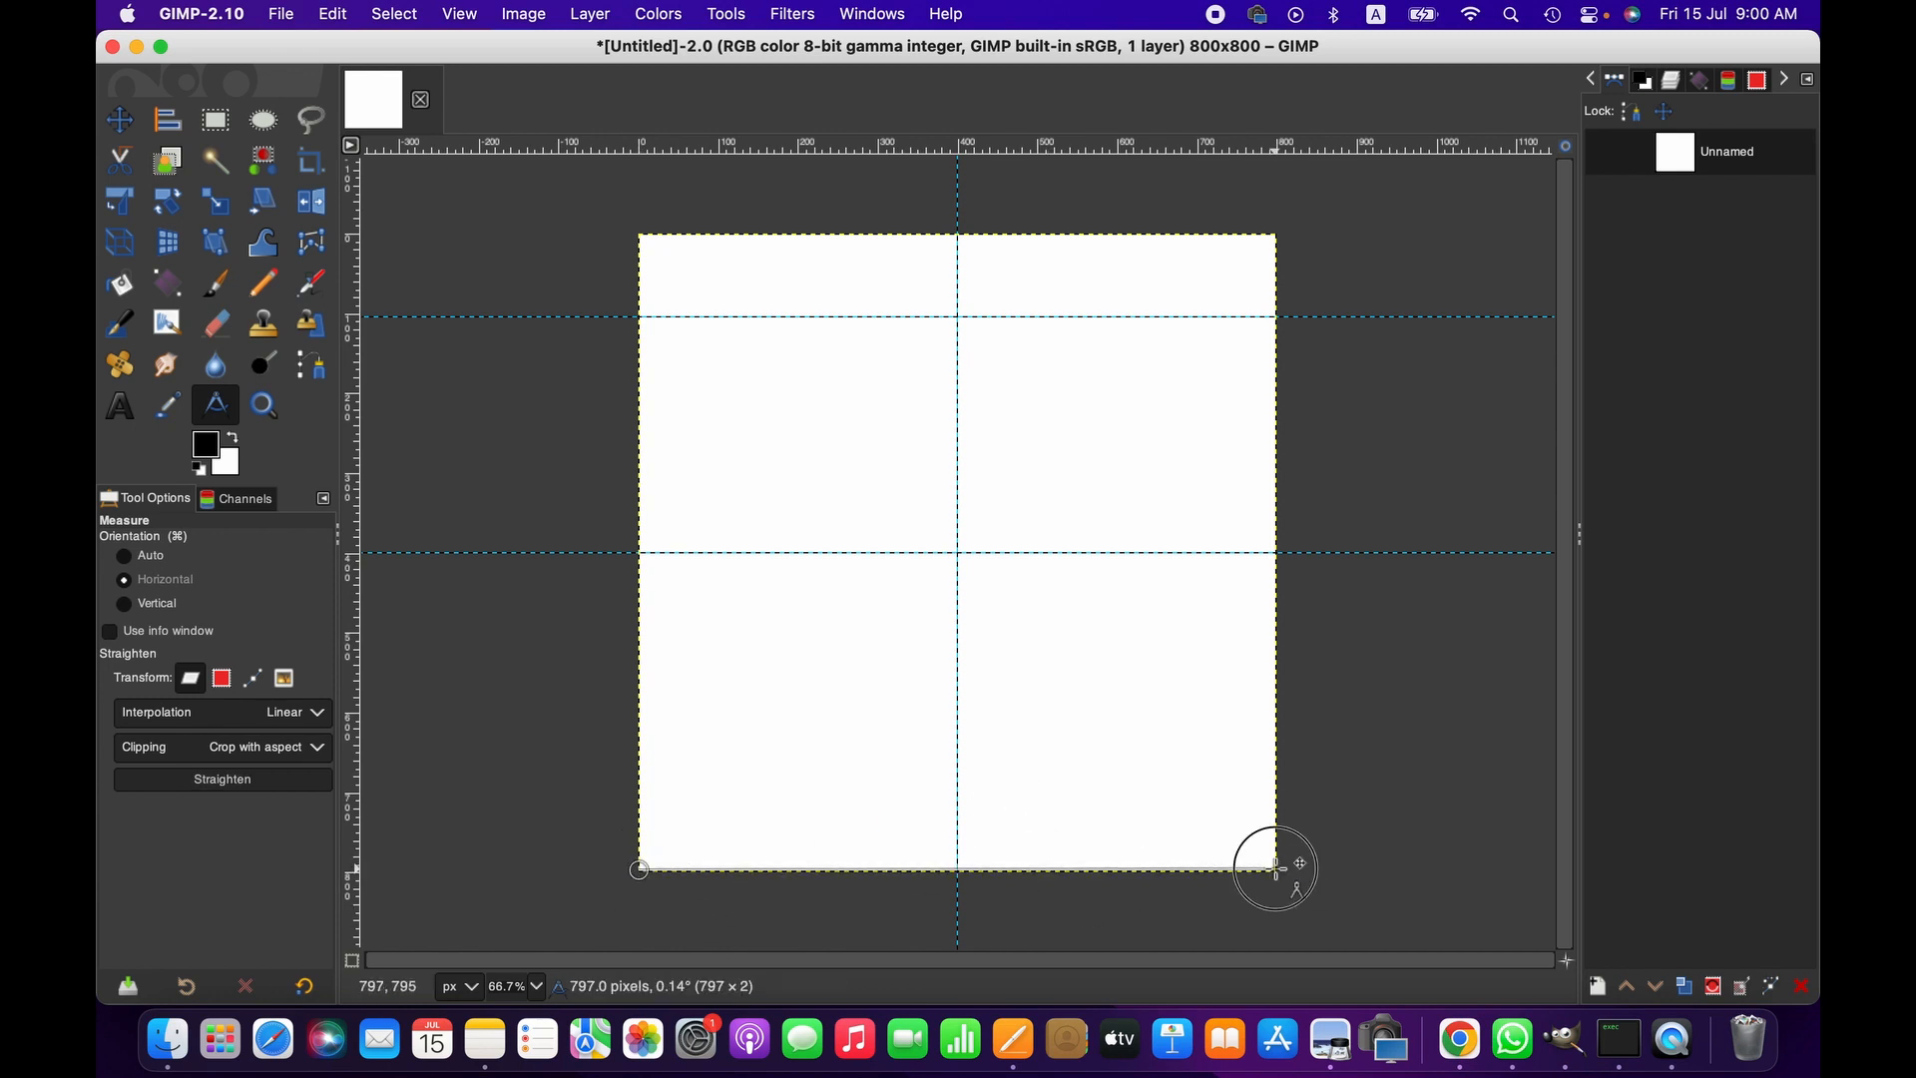
pyautogui.moveTo(642, 868); pyautogui.dragTo(1276, 869)
pyautogui.click(1506, 920)
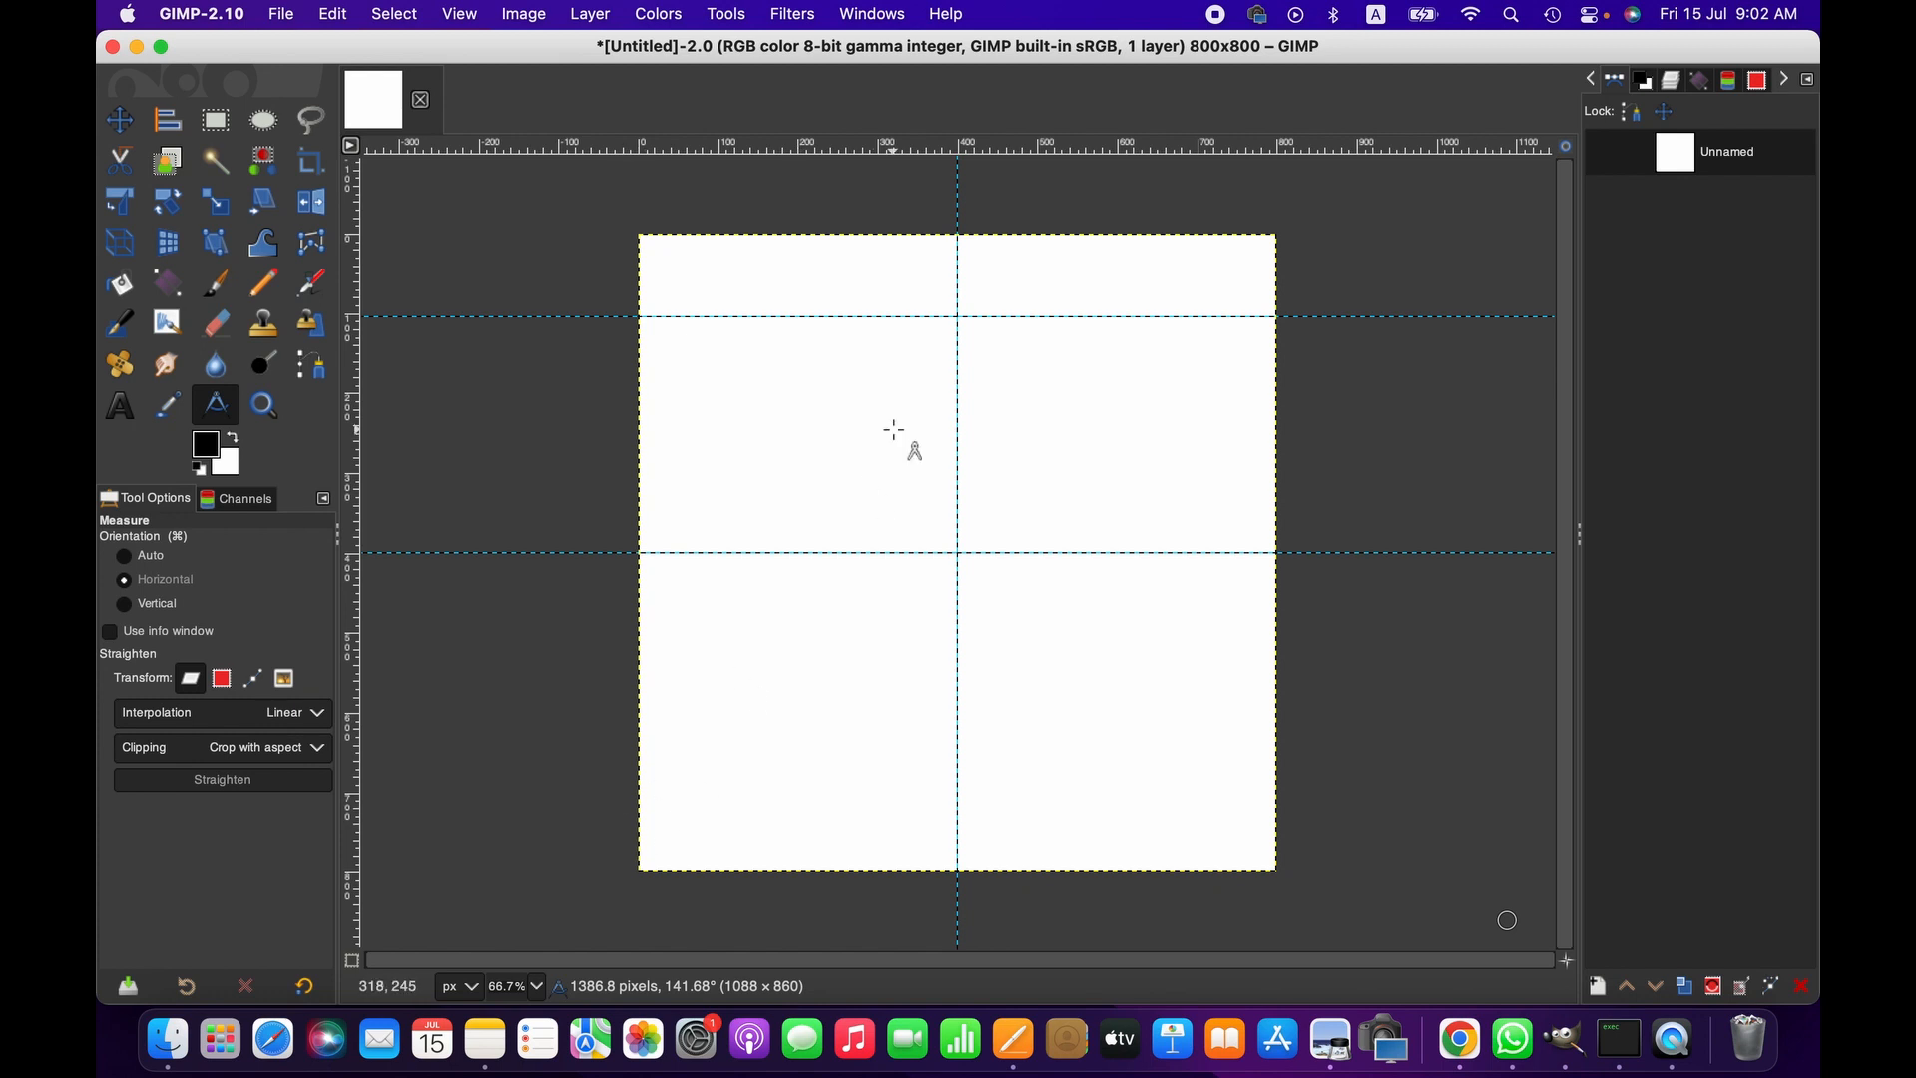
# Step: Draw a closed triangular path through the canvas's lower-left corner, the upper guide intersection and the lower-right corner
pyautogui.click(307, 371)
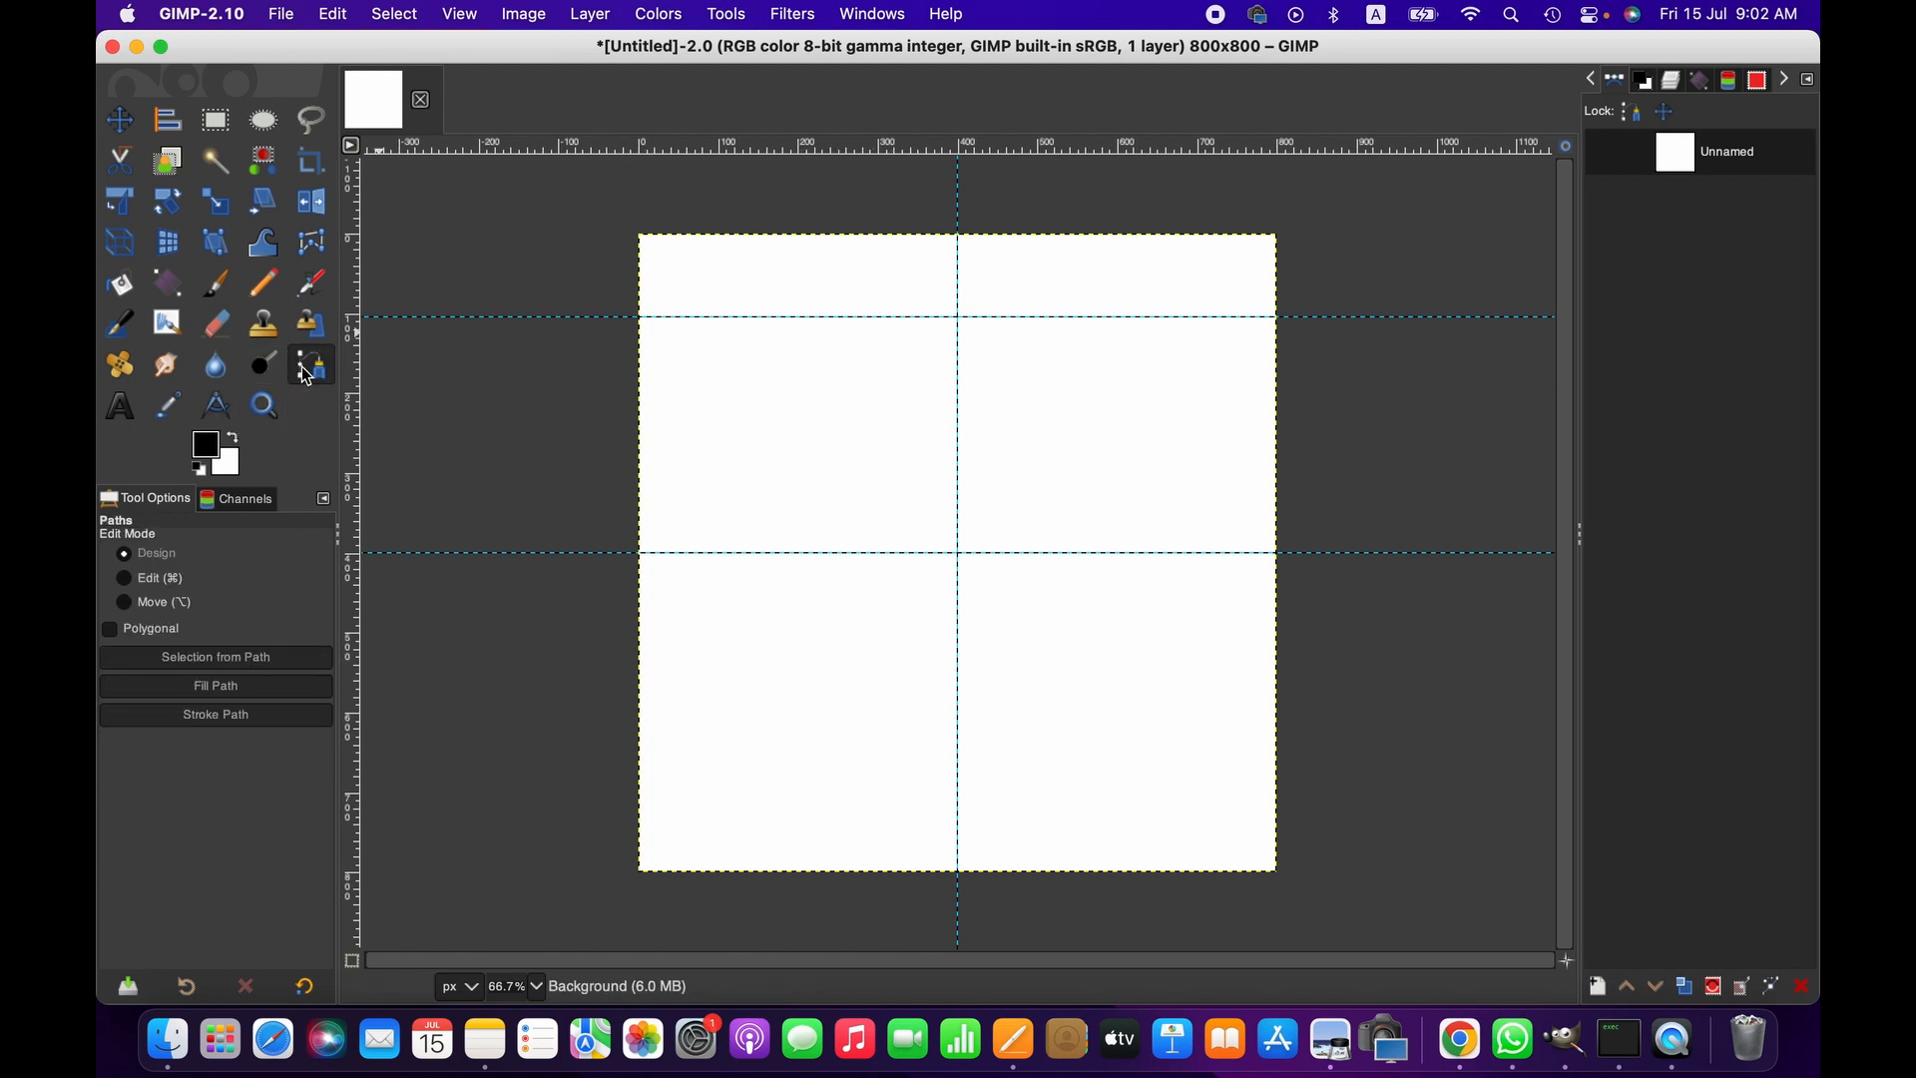
pyautogui.click(640, 868)
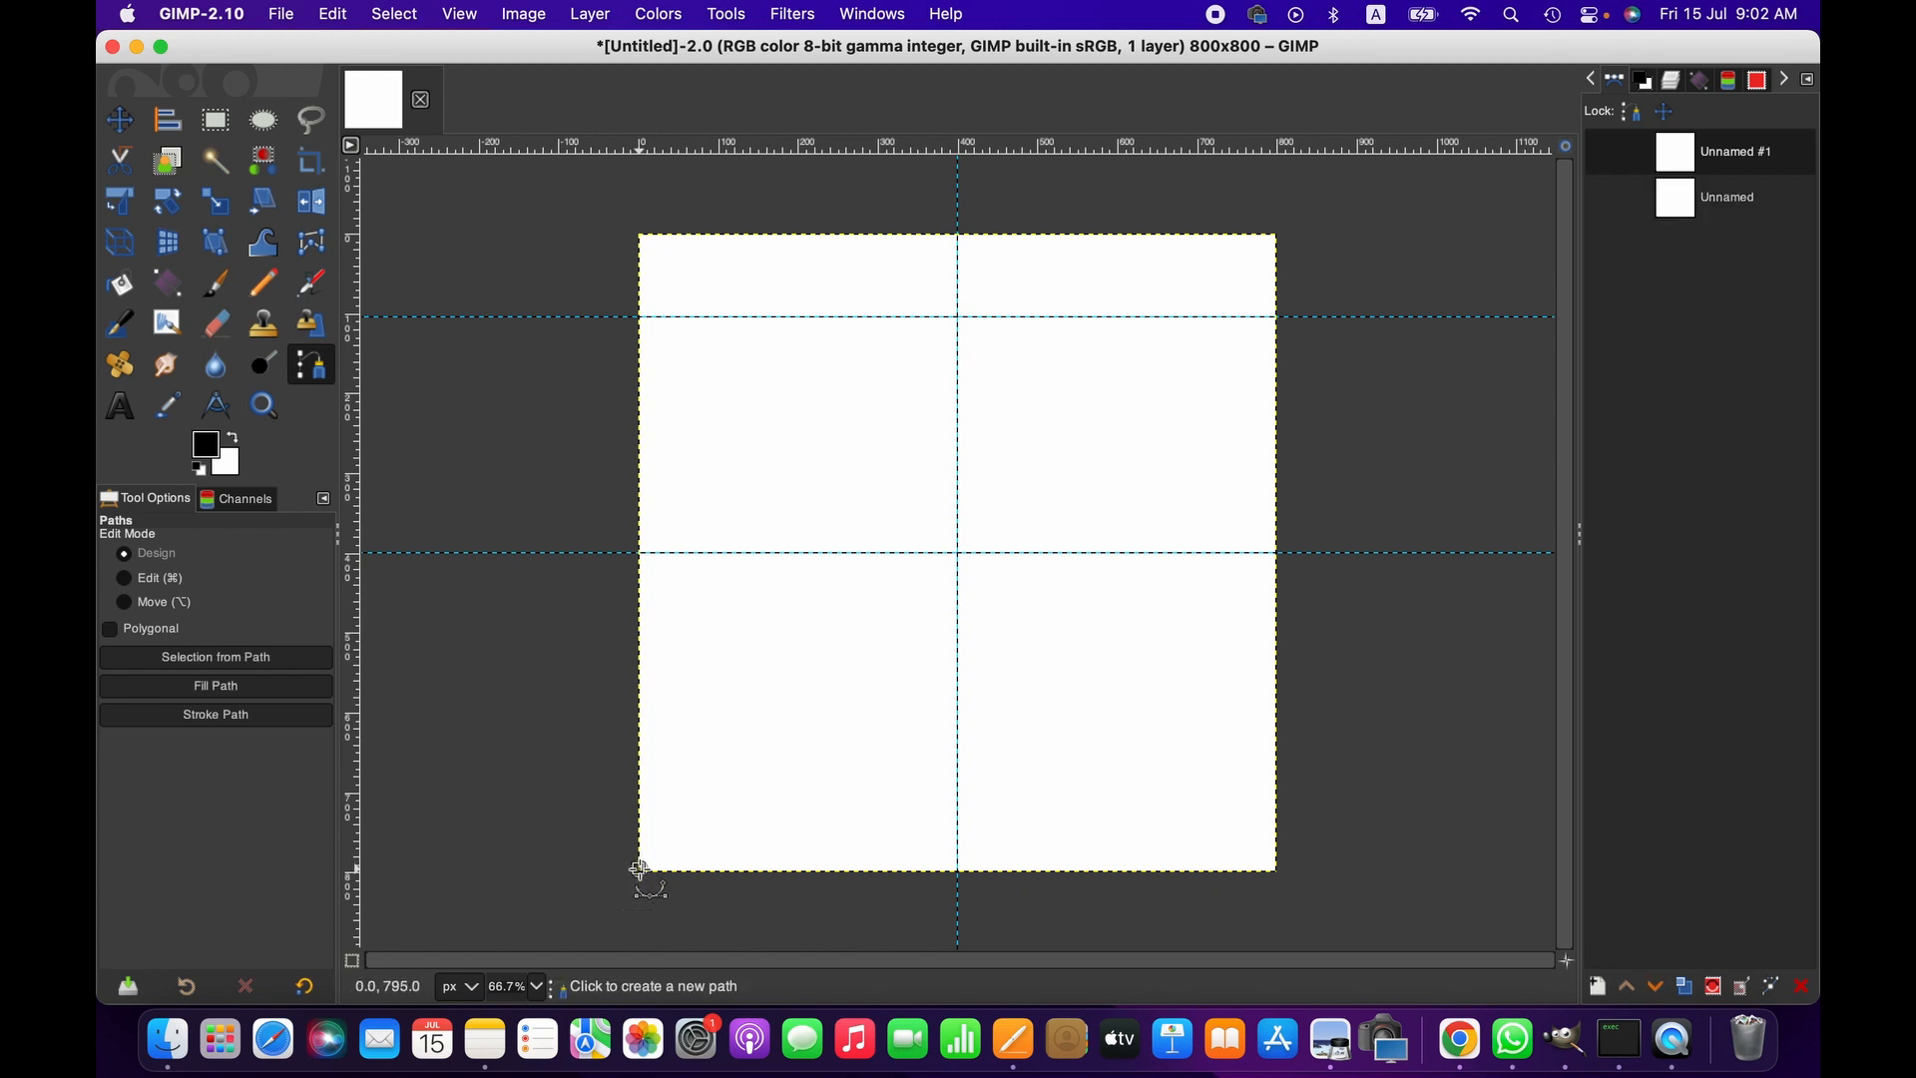
pyautogui.click(958, 317)
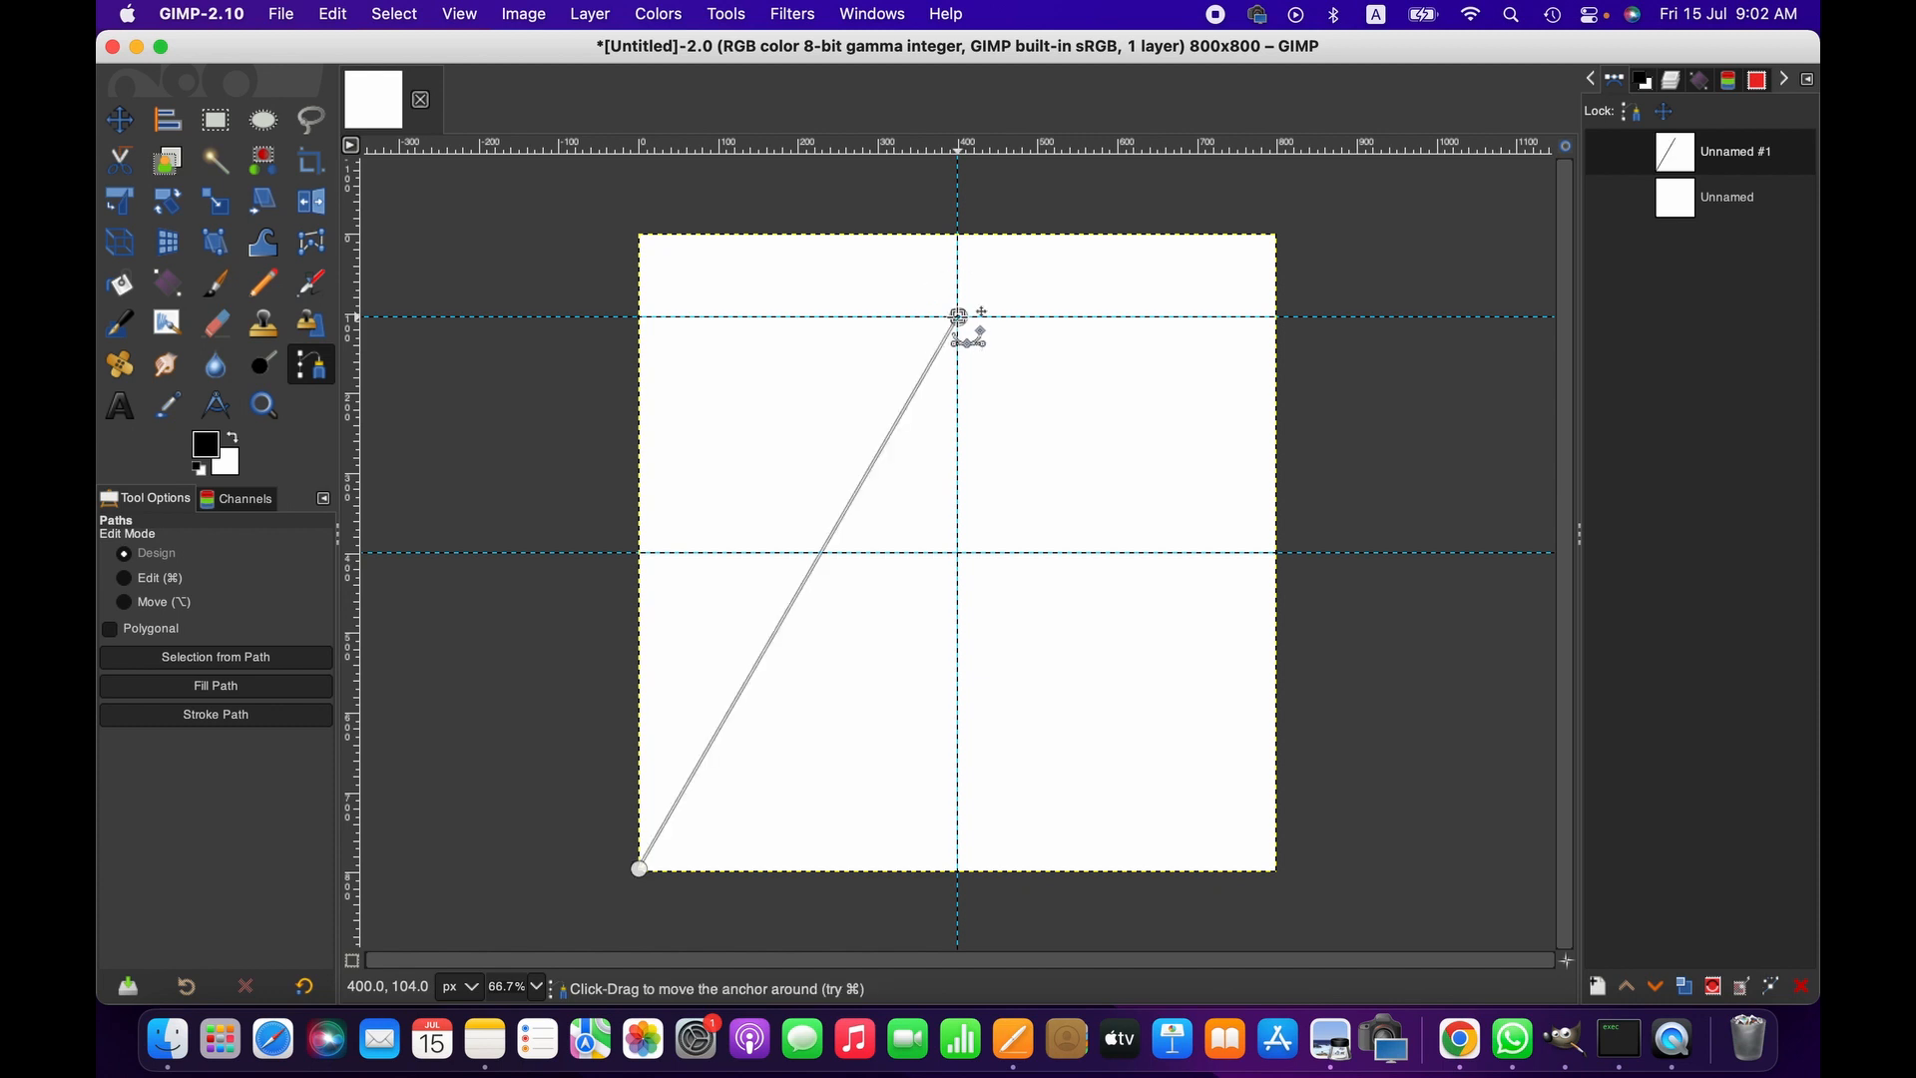
pyautogui.click(1275, 868)
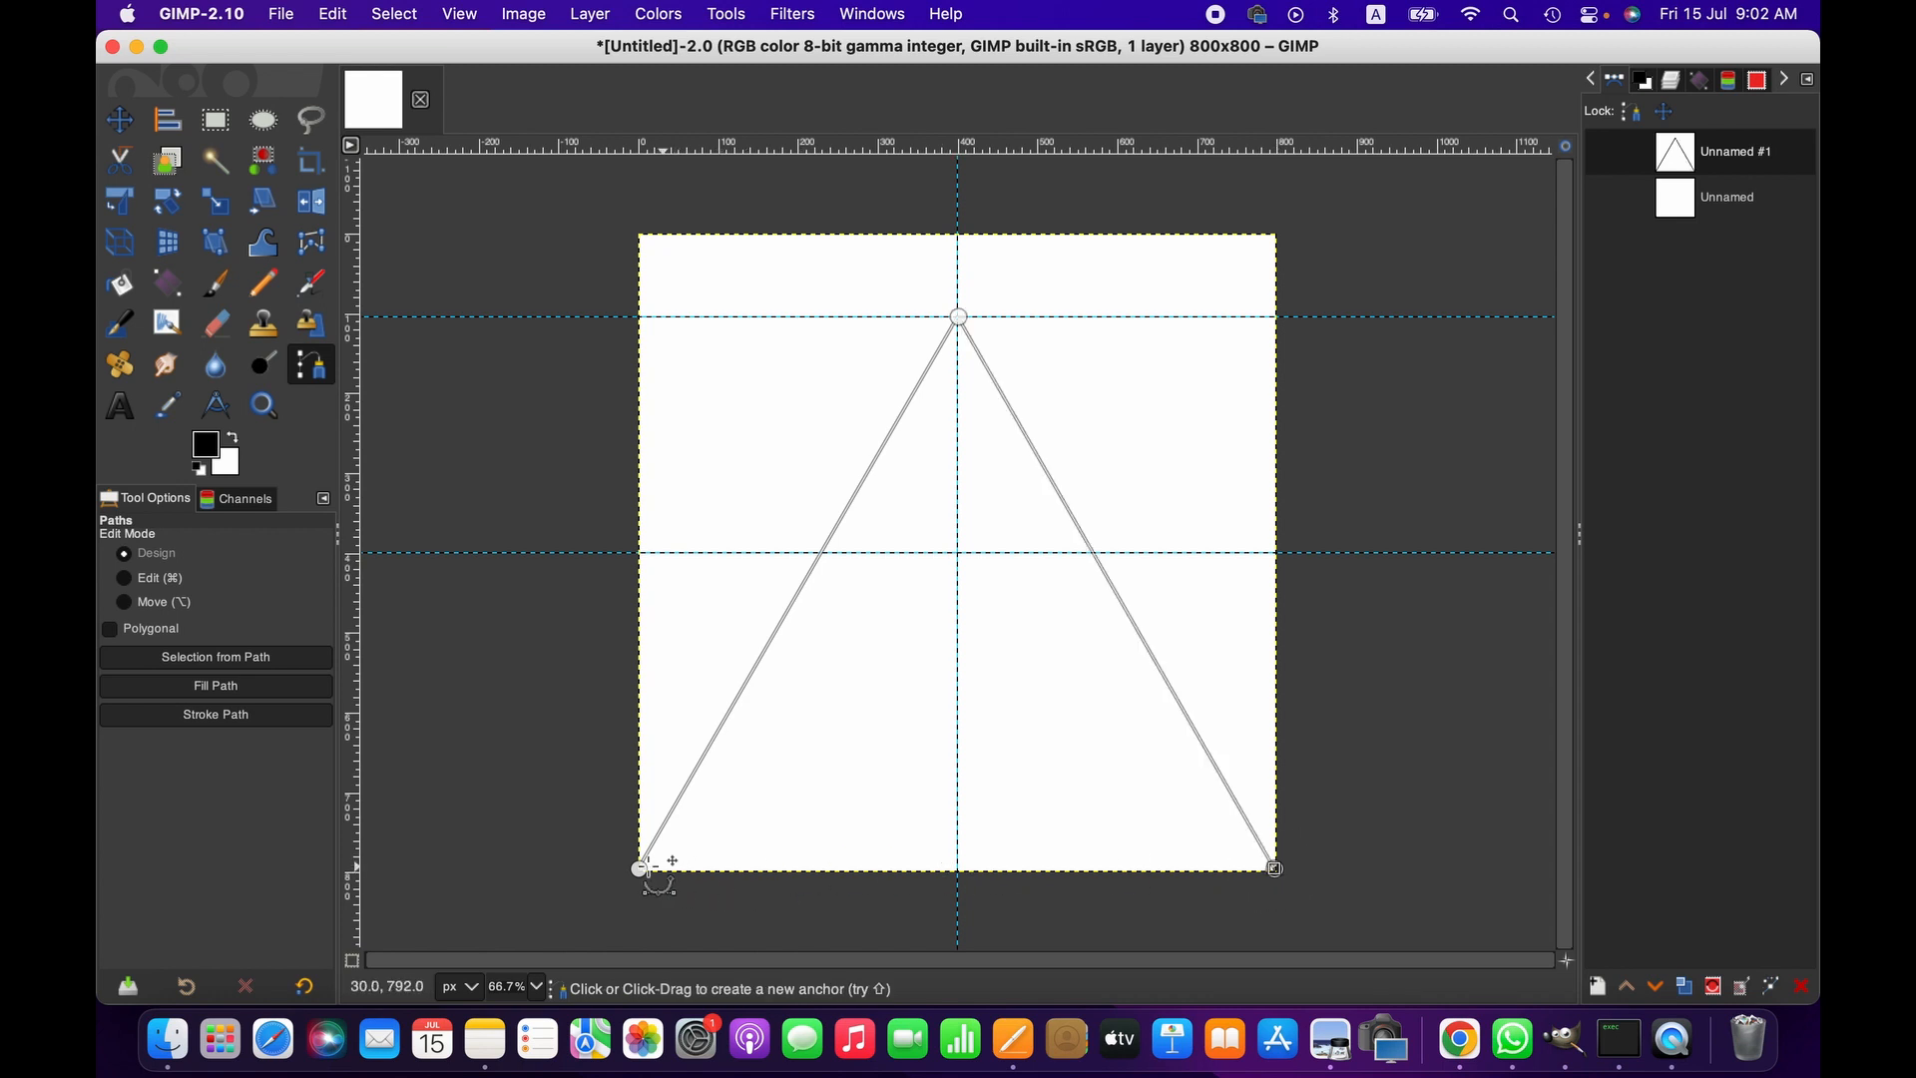
pyautogui.press('super')
pyautogui.keyDown('super'); pyautogui.click(640, 868); pyautogui.keyUp('super')
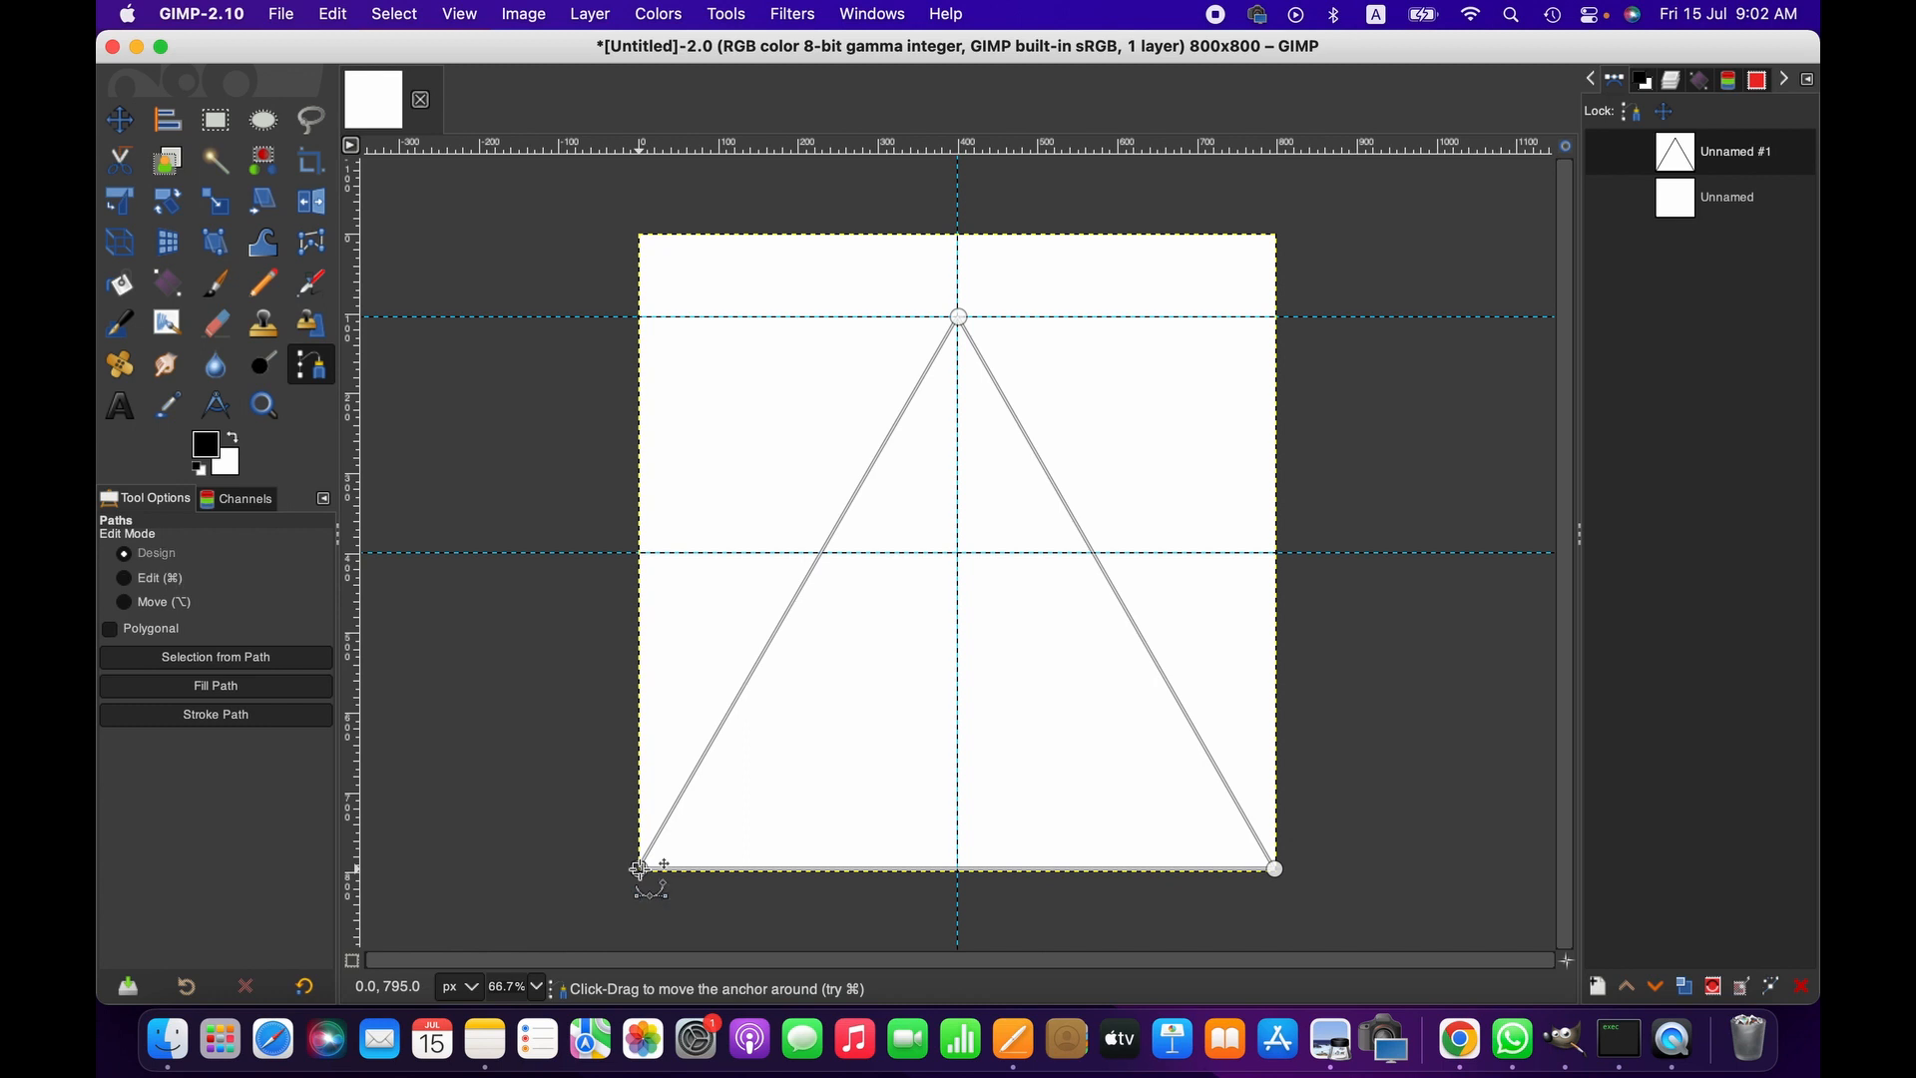
pyautogui.press('super')
# Step: At 100% zoom, move the triangle path's two lower anchors down onto the canvas's lower corners
pyautogui.click(536, 988)
pyautogui.click(520, 863)
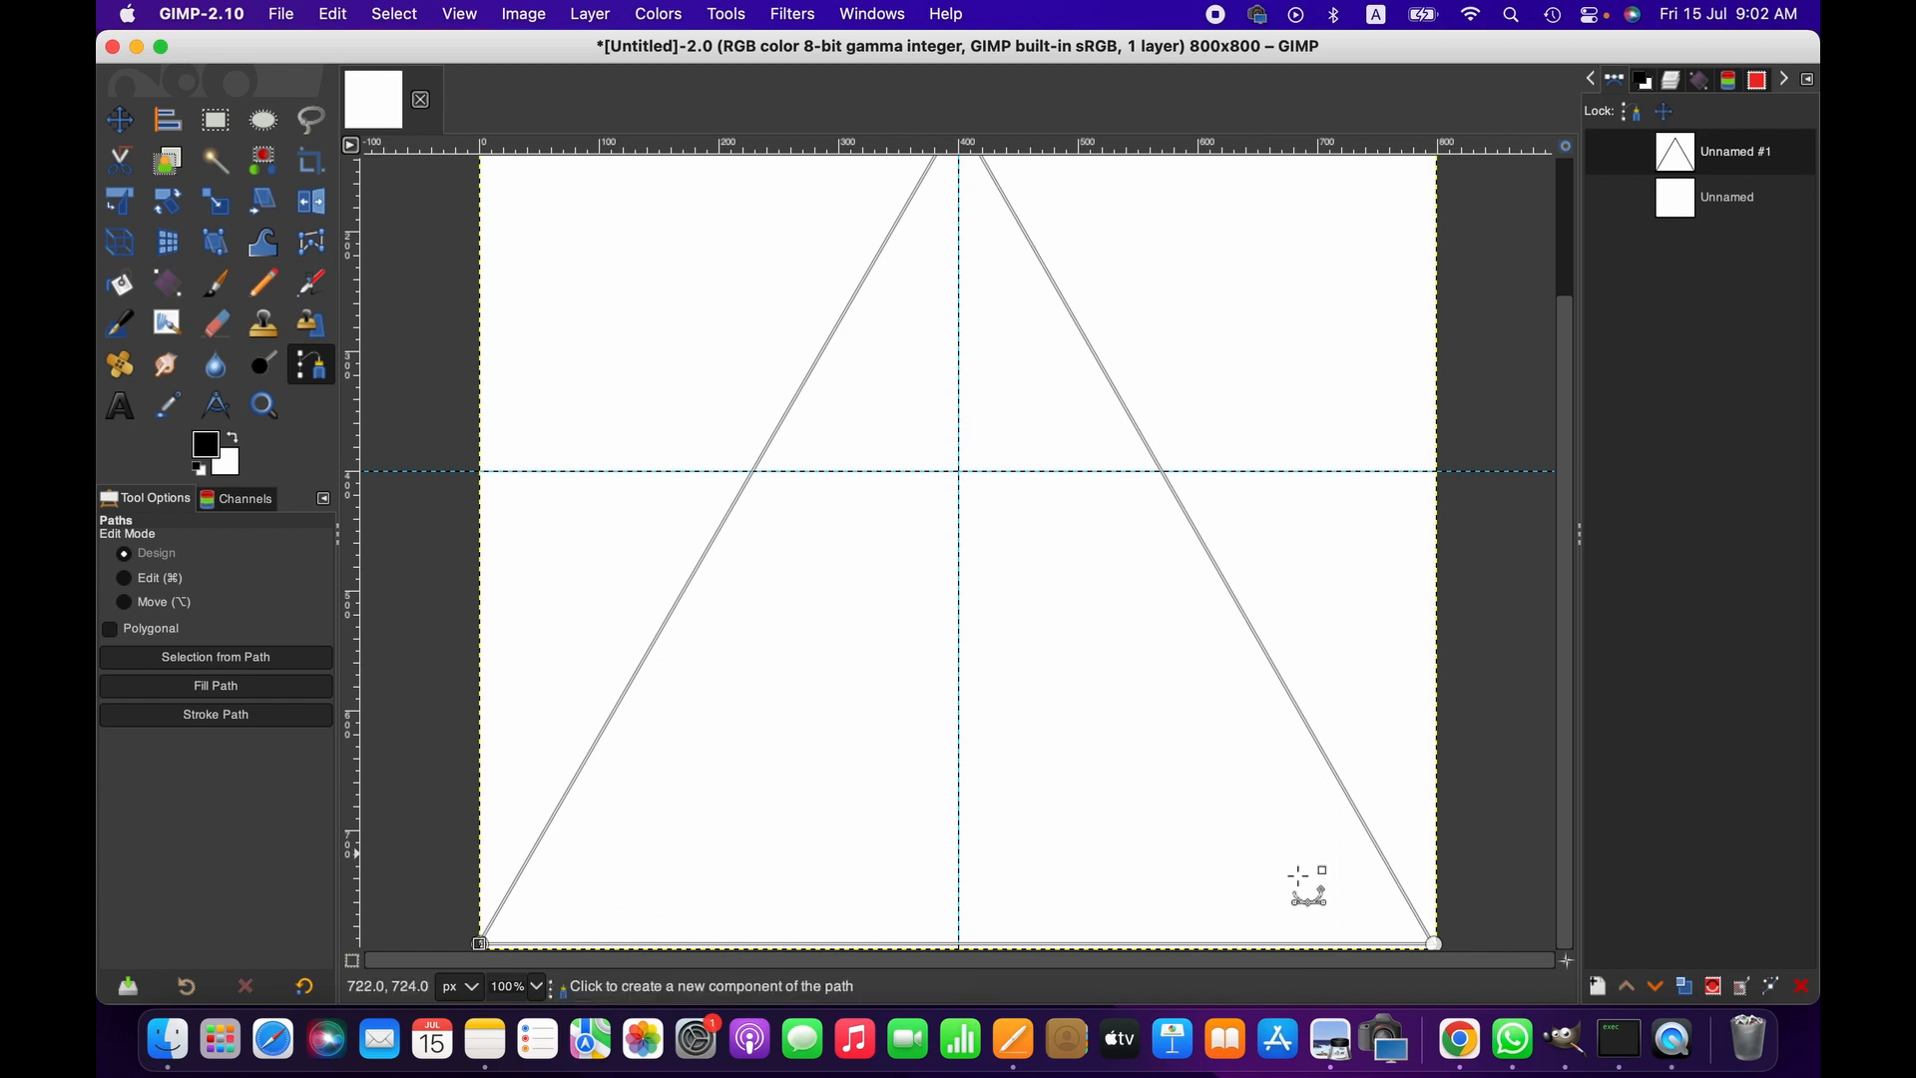
pyautogui.click(1434, 943)
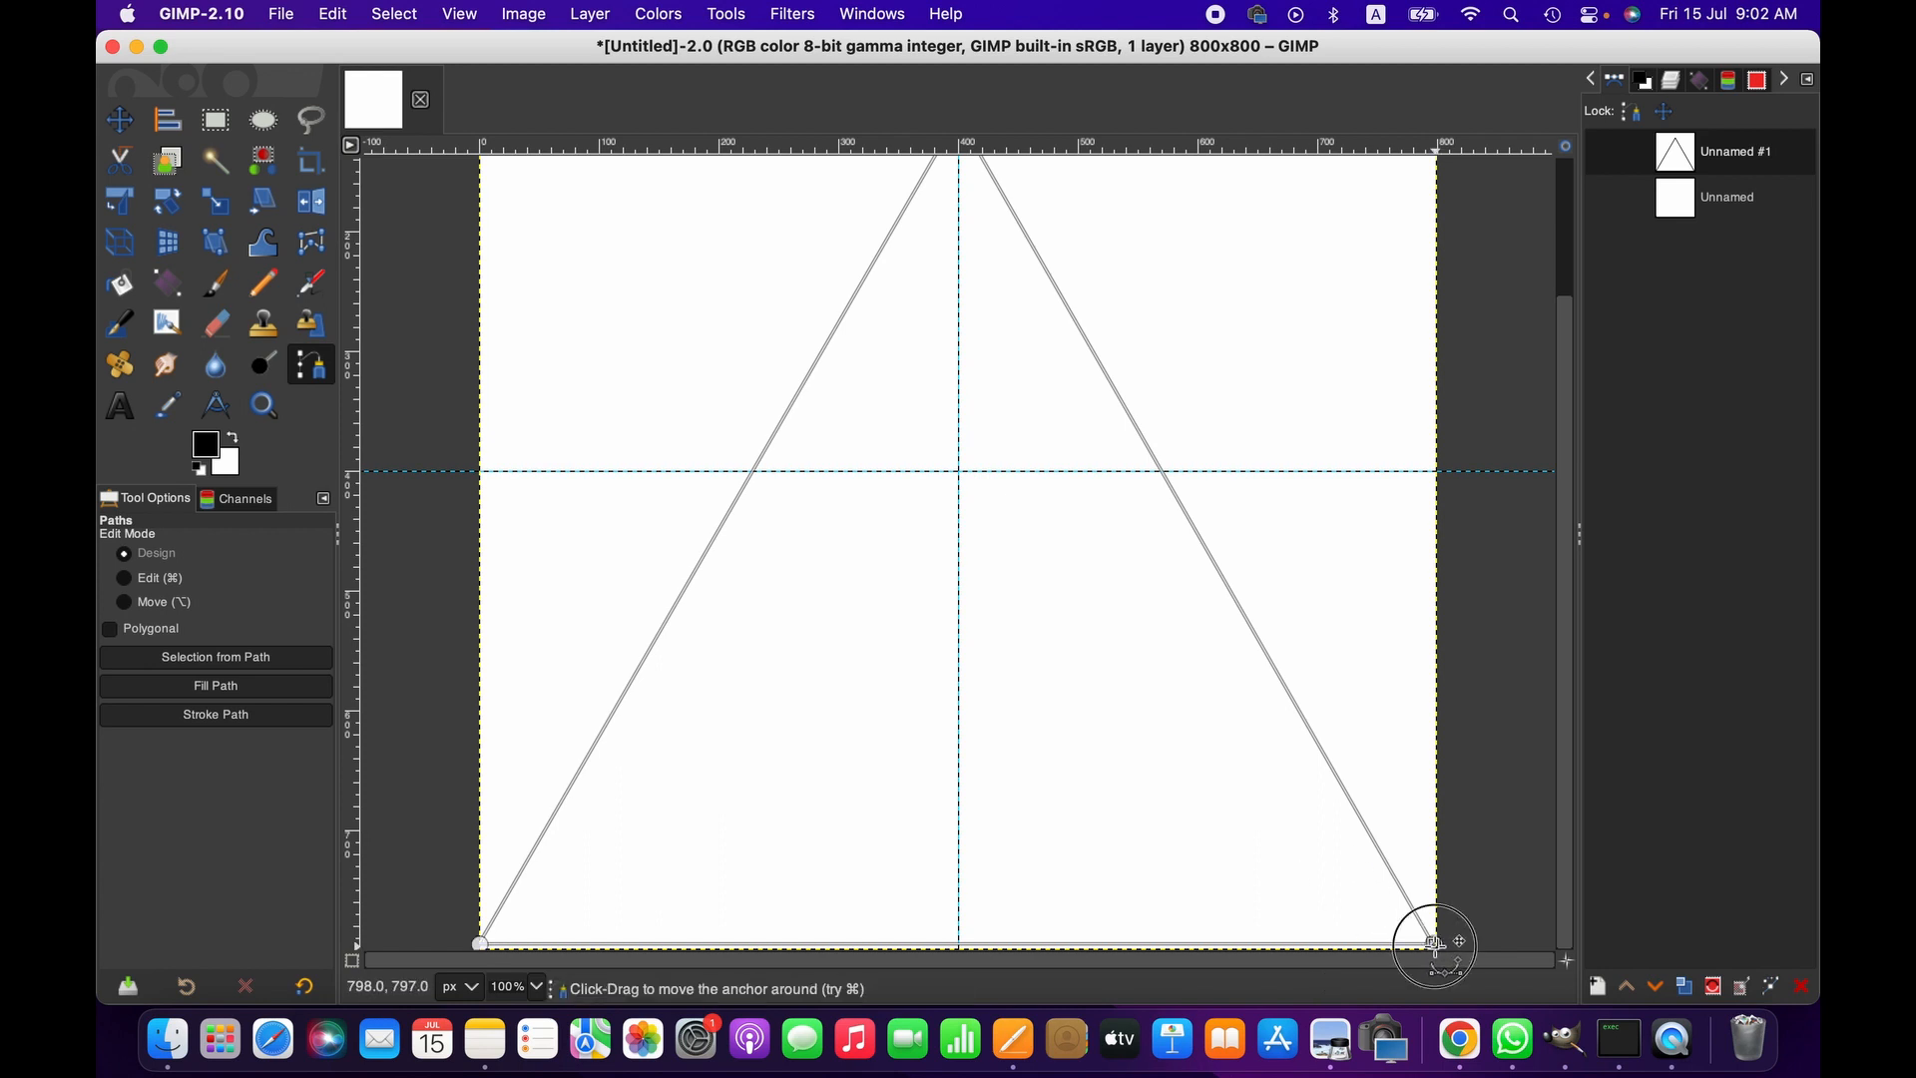
pyautogui.moveTo(1433, 943); pyautogui.dragTo(1434, 944)
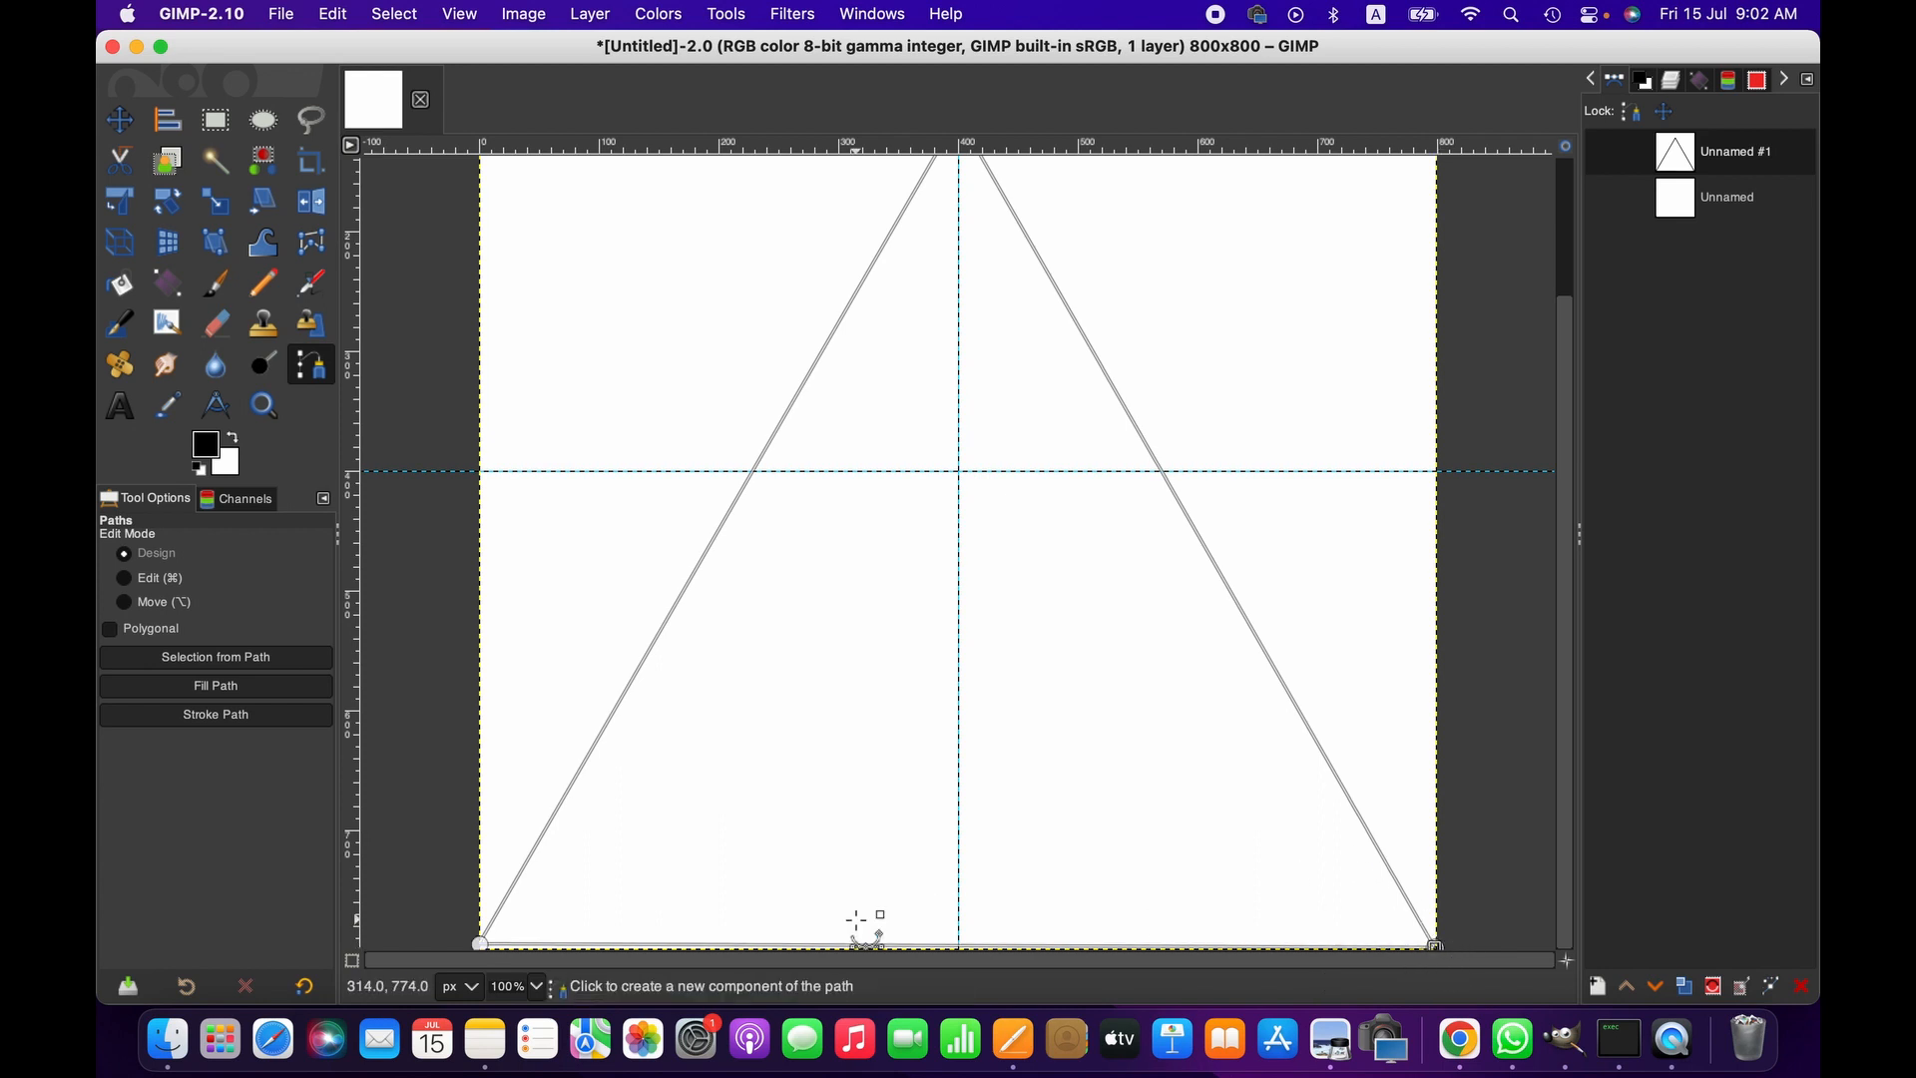
pyautogui.click(480, 946)
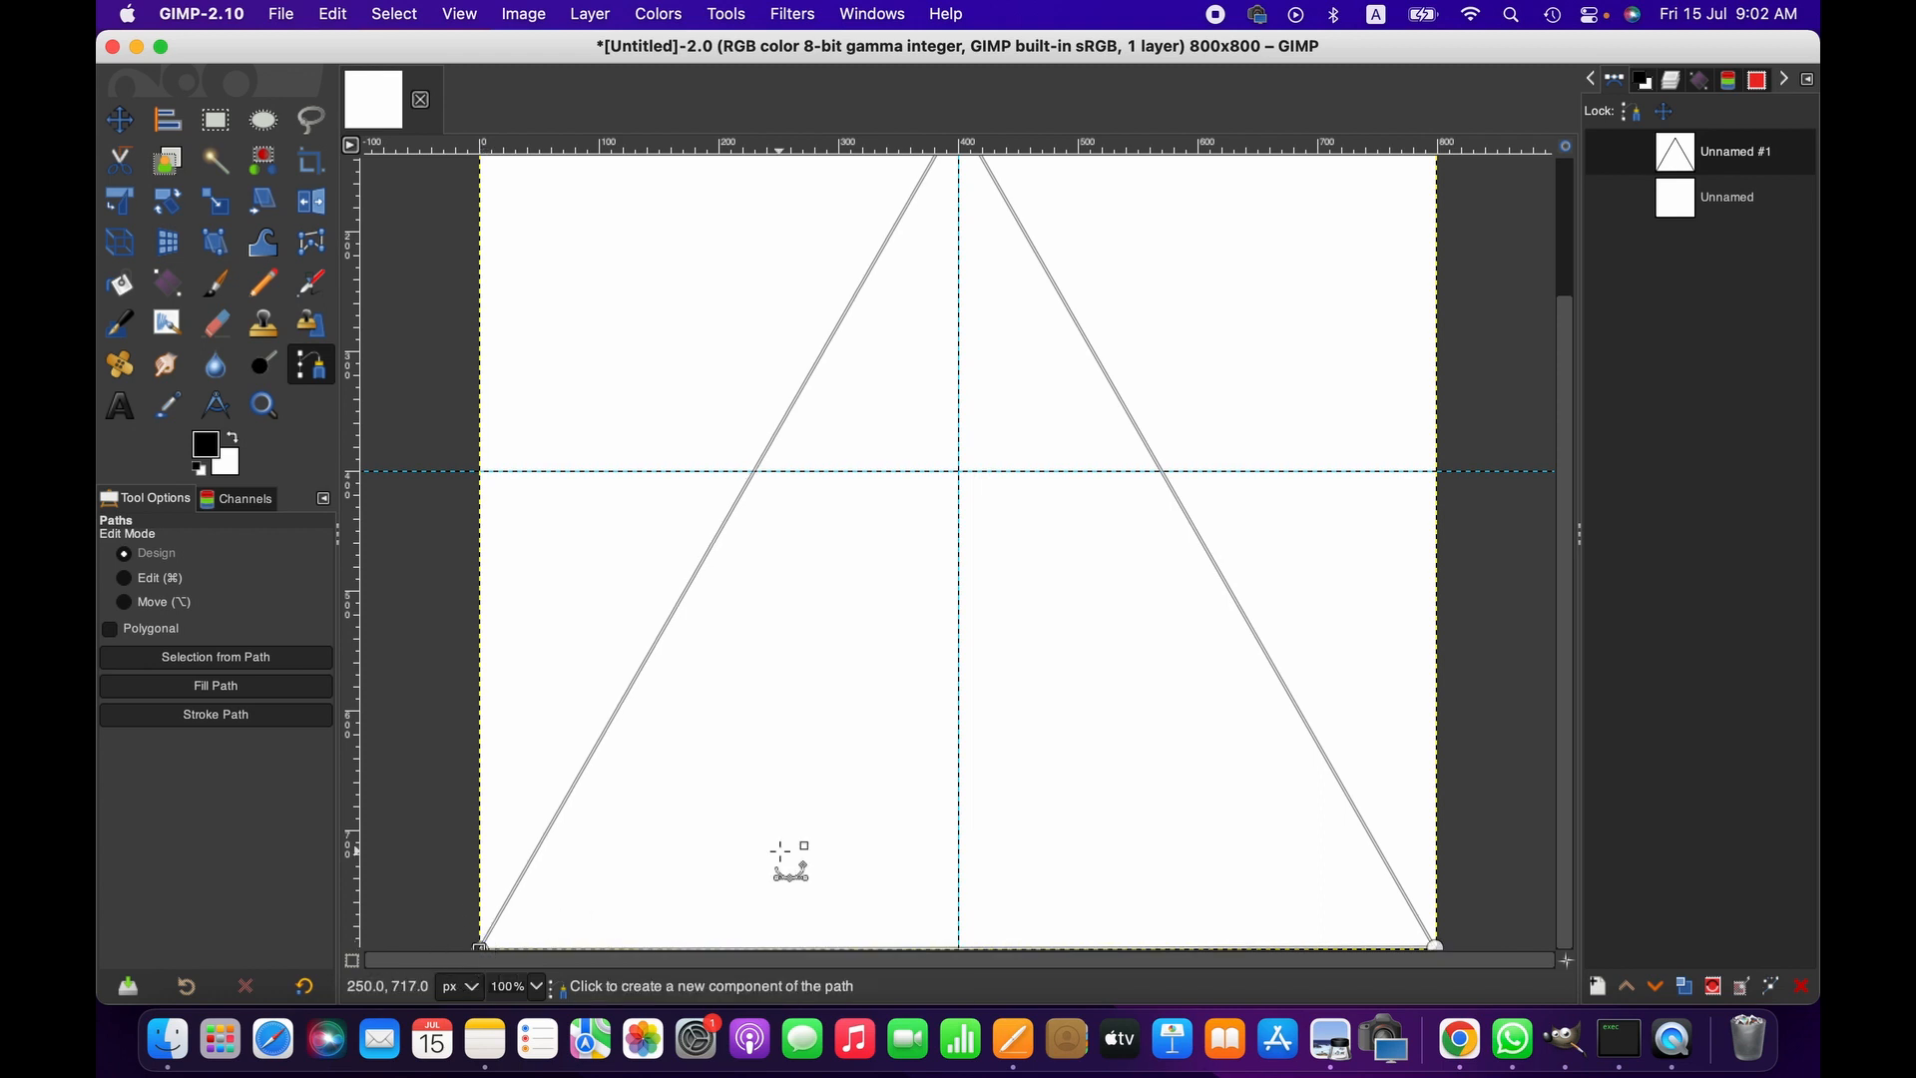
pyautogui.scroll(4, 788, 860)
pyautogui.scroll(-4, 788, 860)
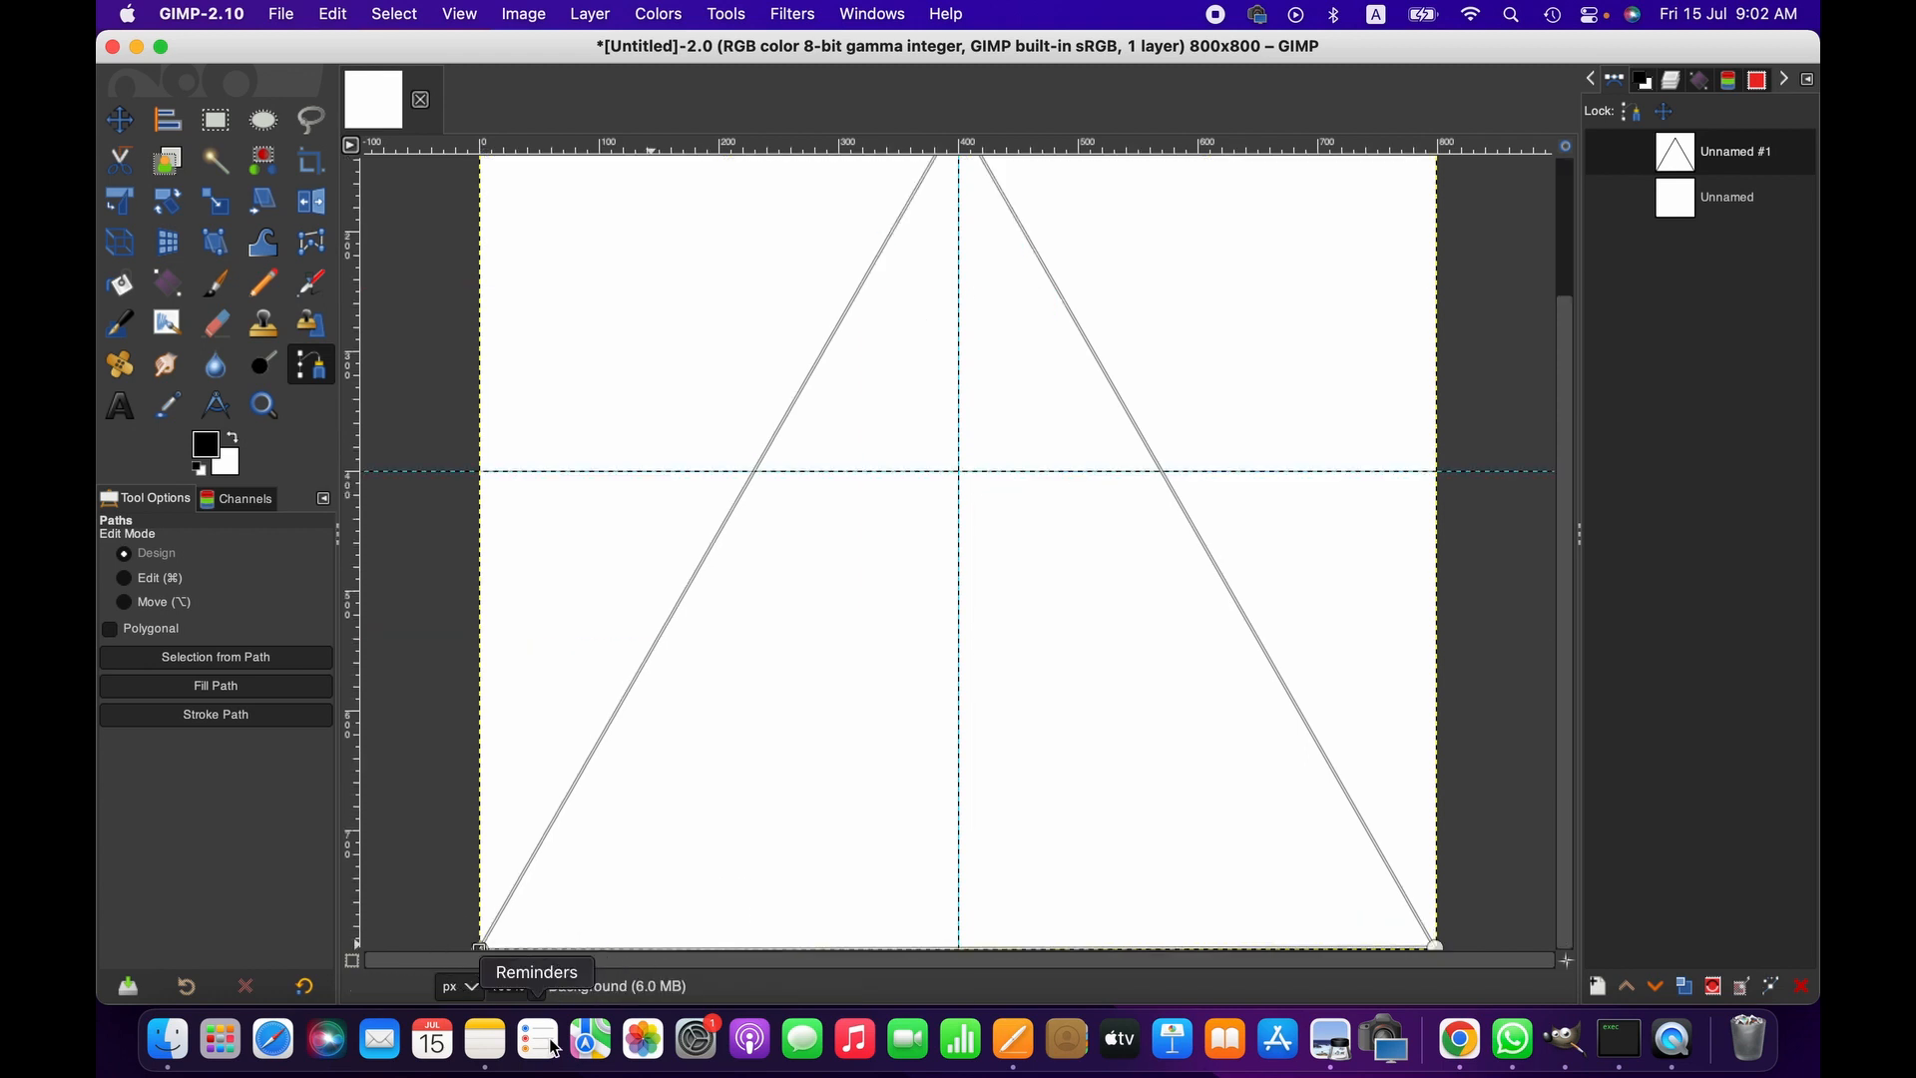
# Step: Fill the triangle path with solid black at 50% zoom and undo the fill
pyautogui.click(536, 985)
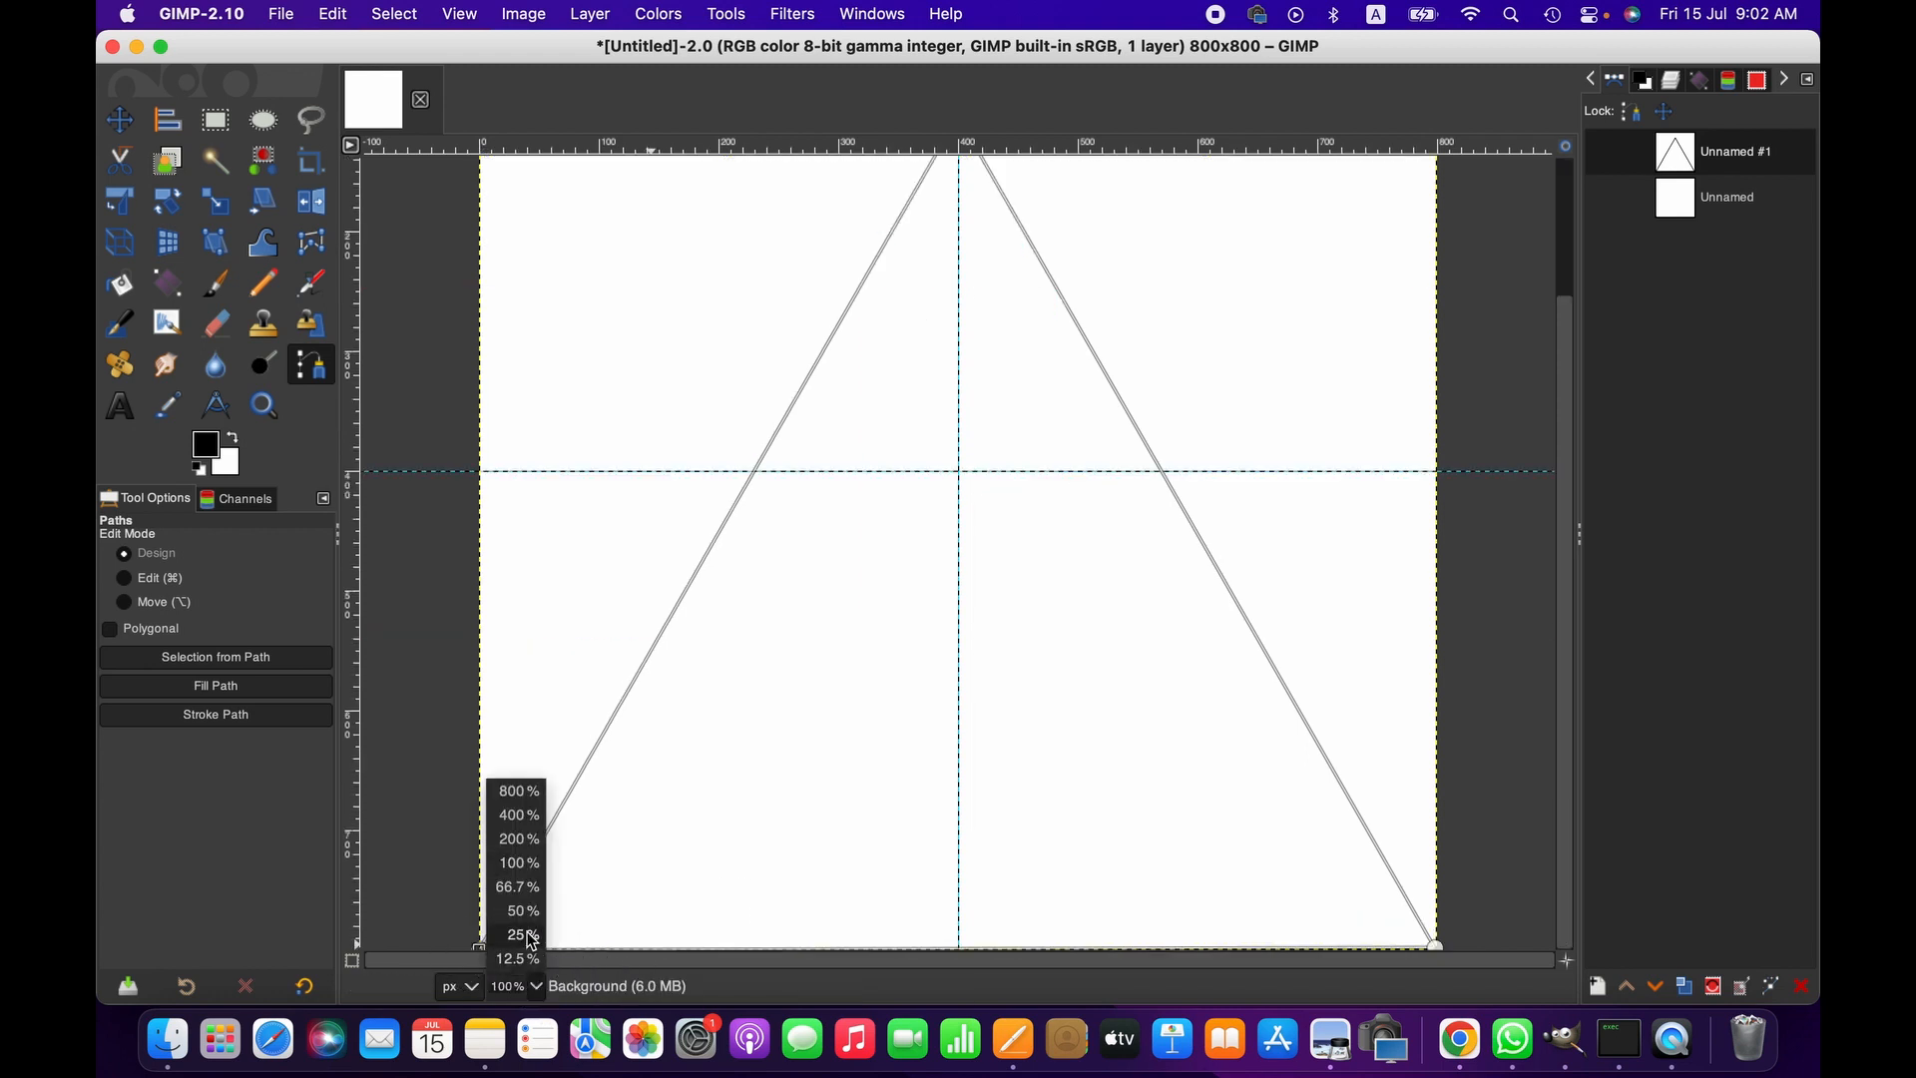
pyautogui.click(523, 910)
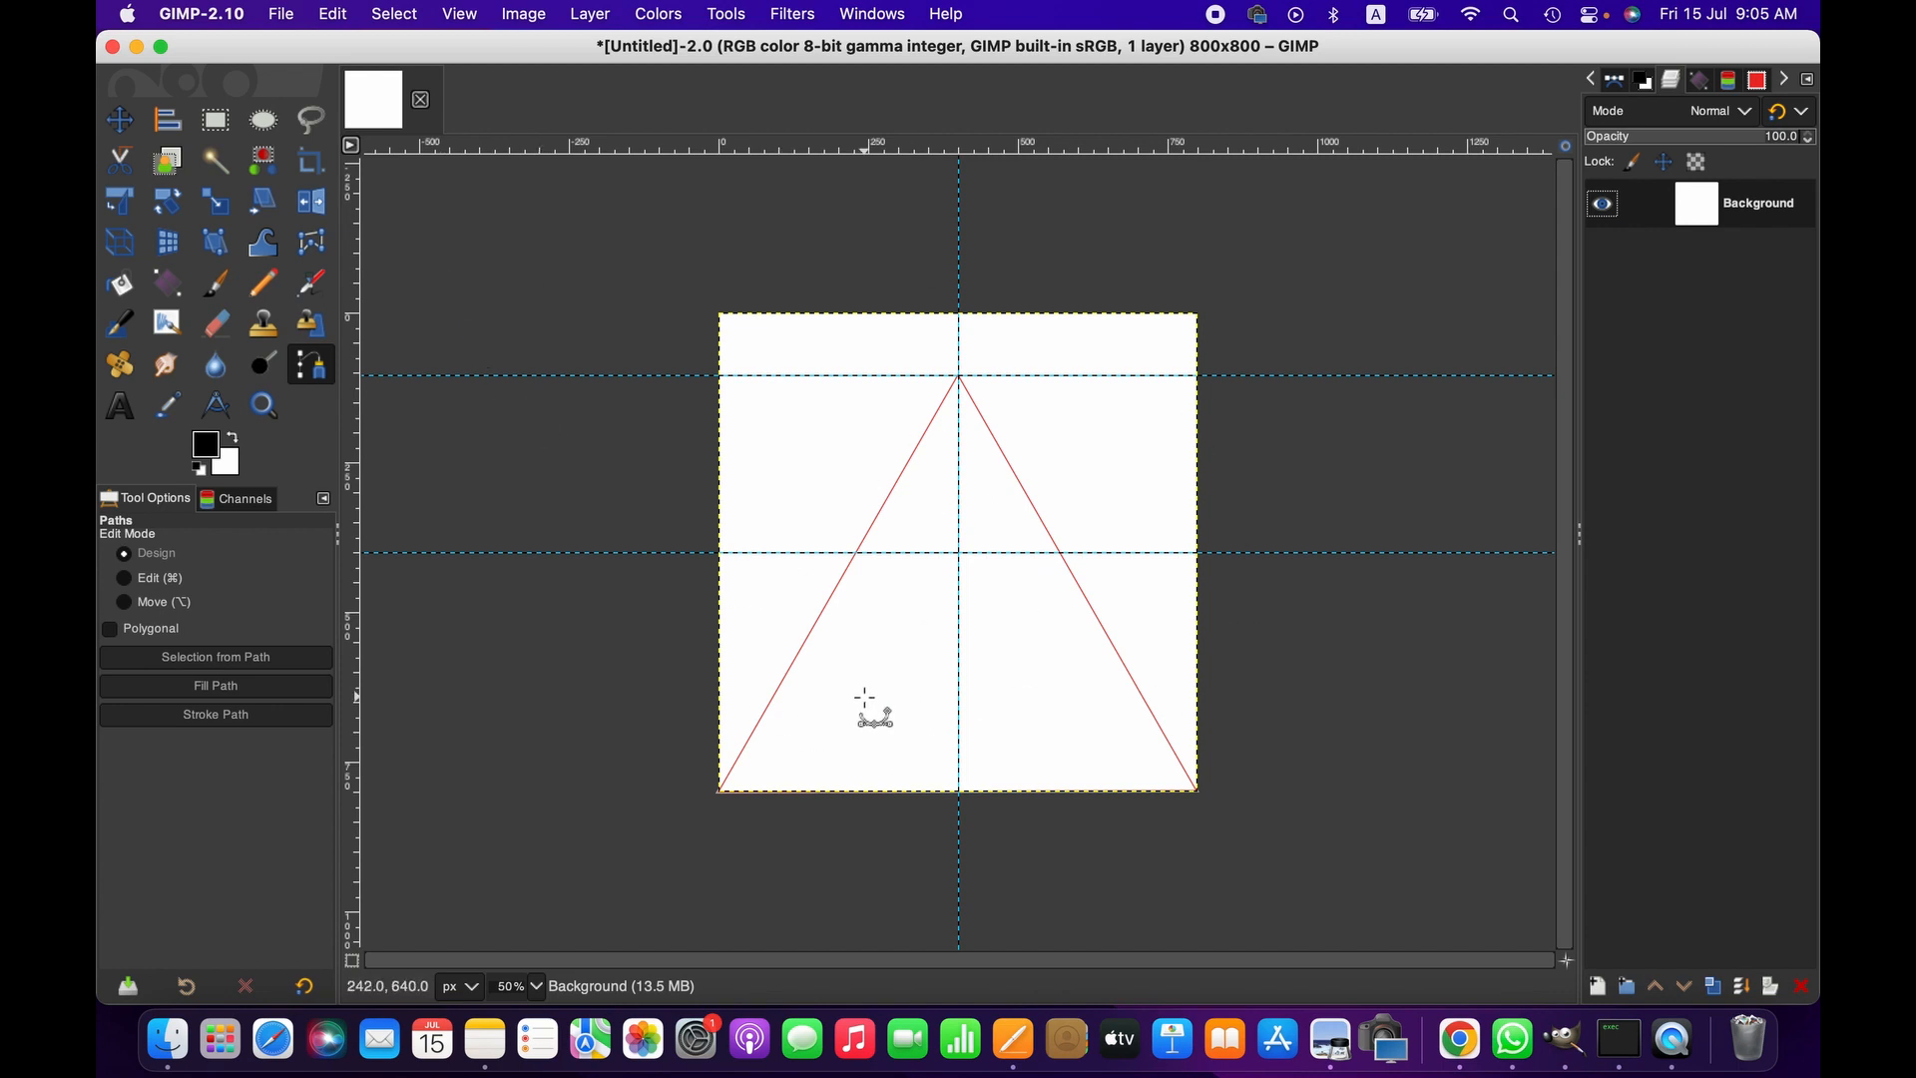
pyautogui.click(328, 12)
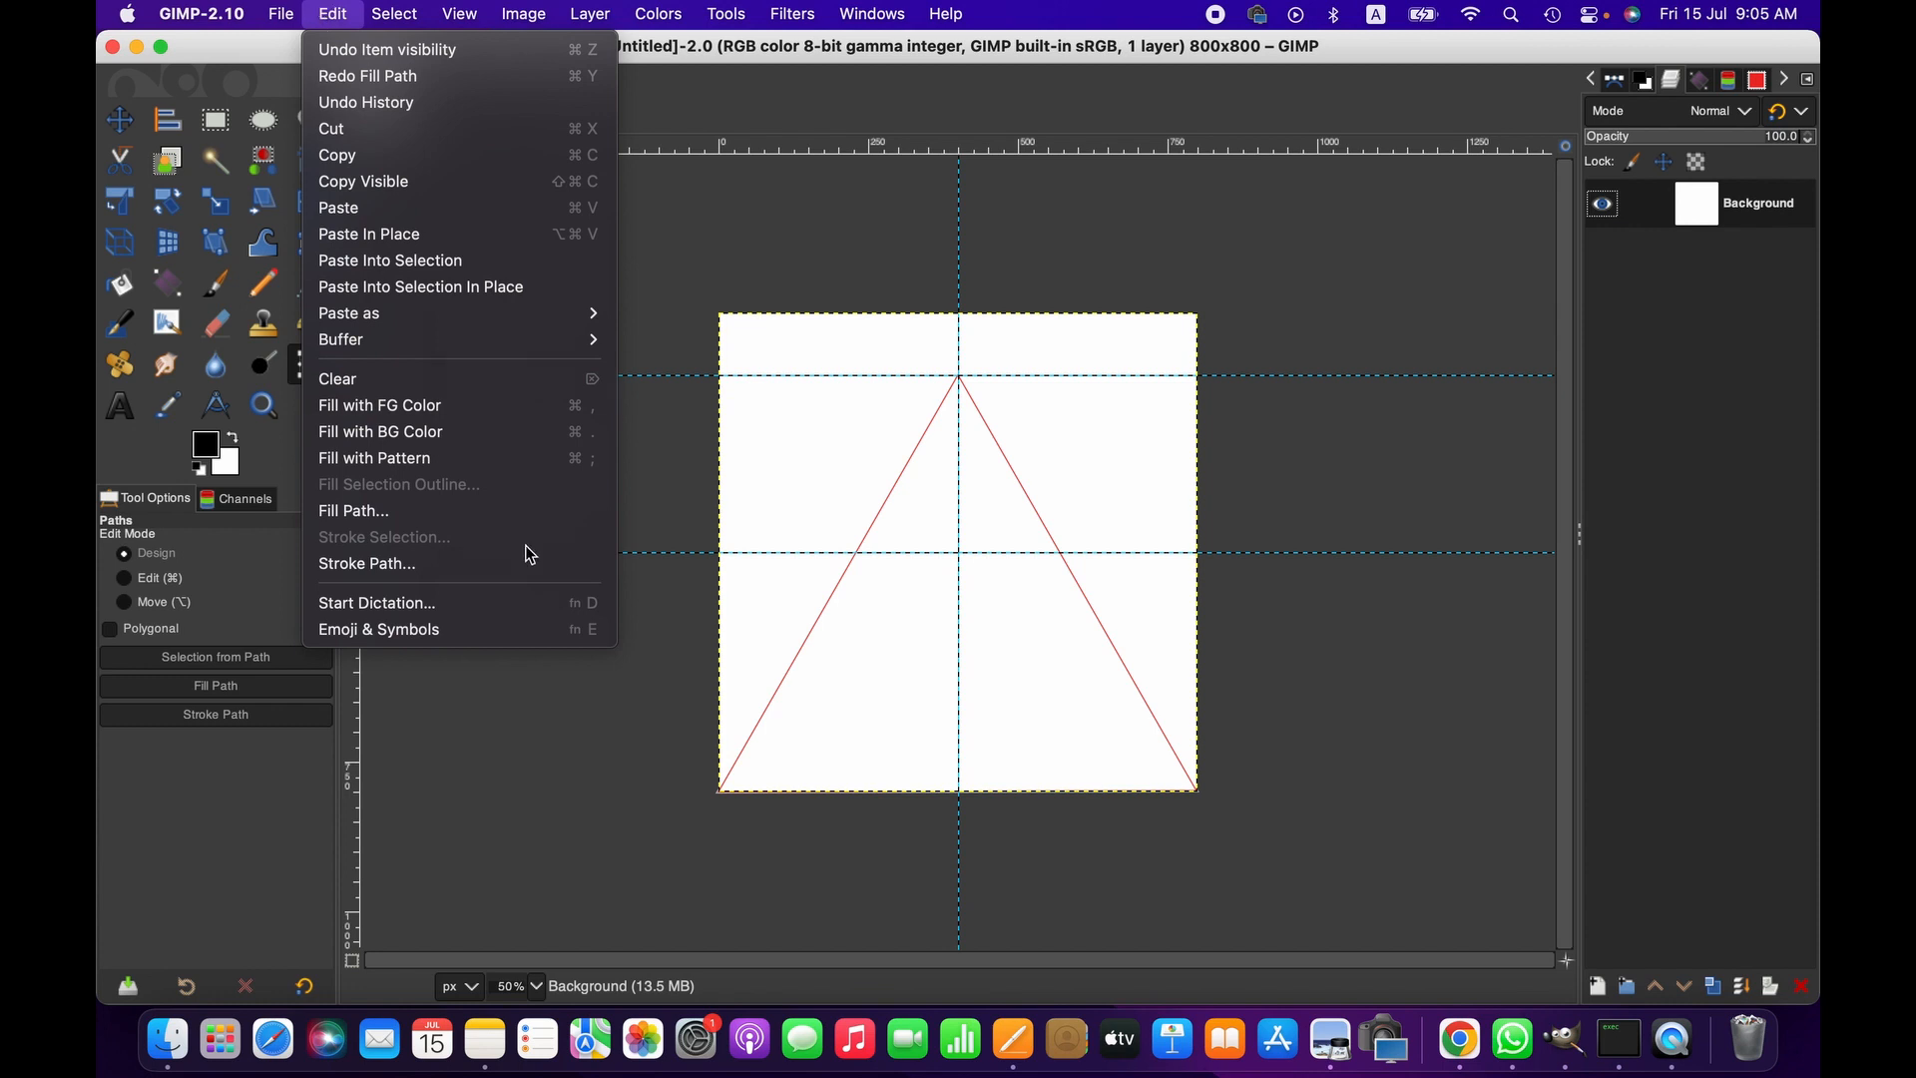
pyautogui.click(456, 513)
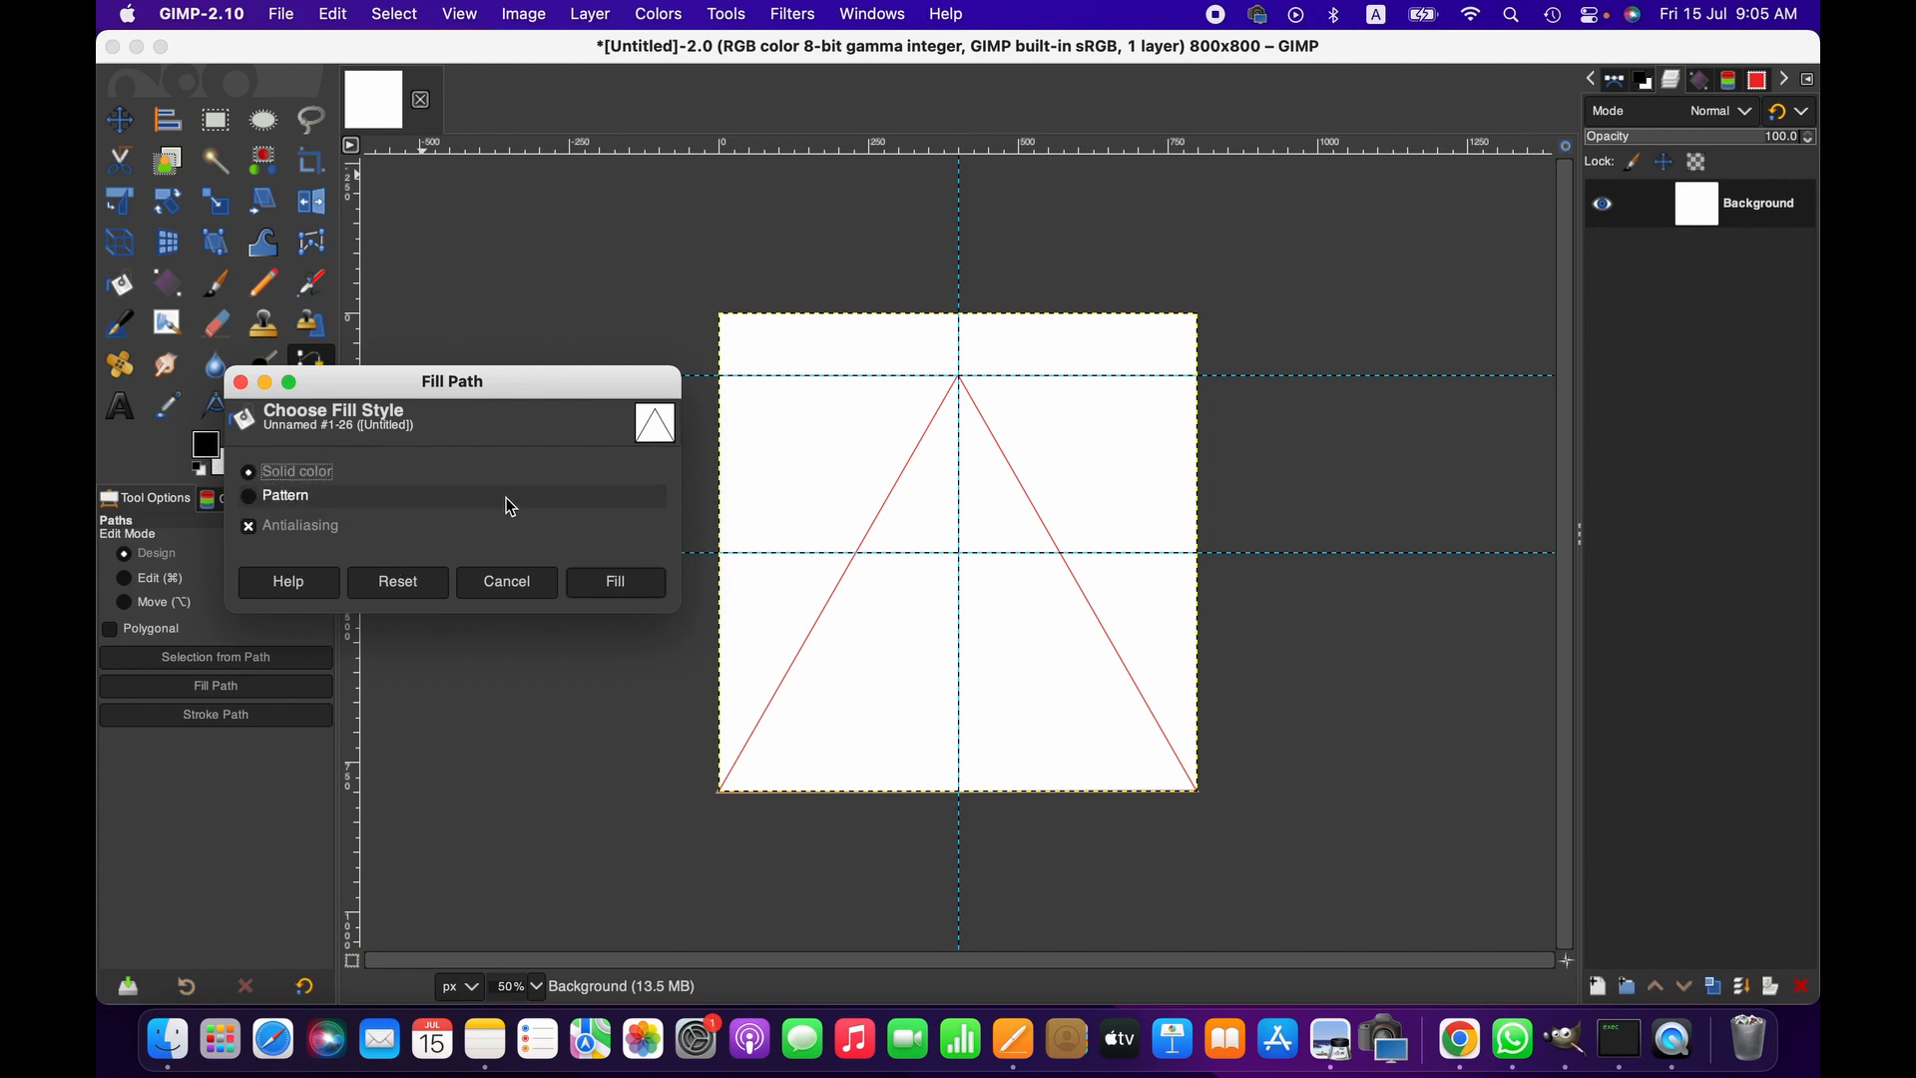
pyautogui.click(617, 582)
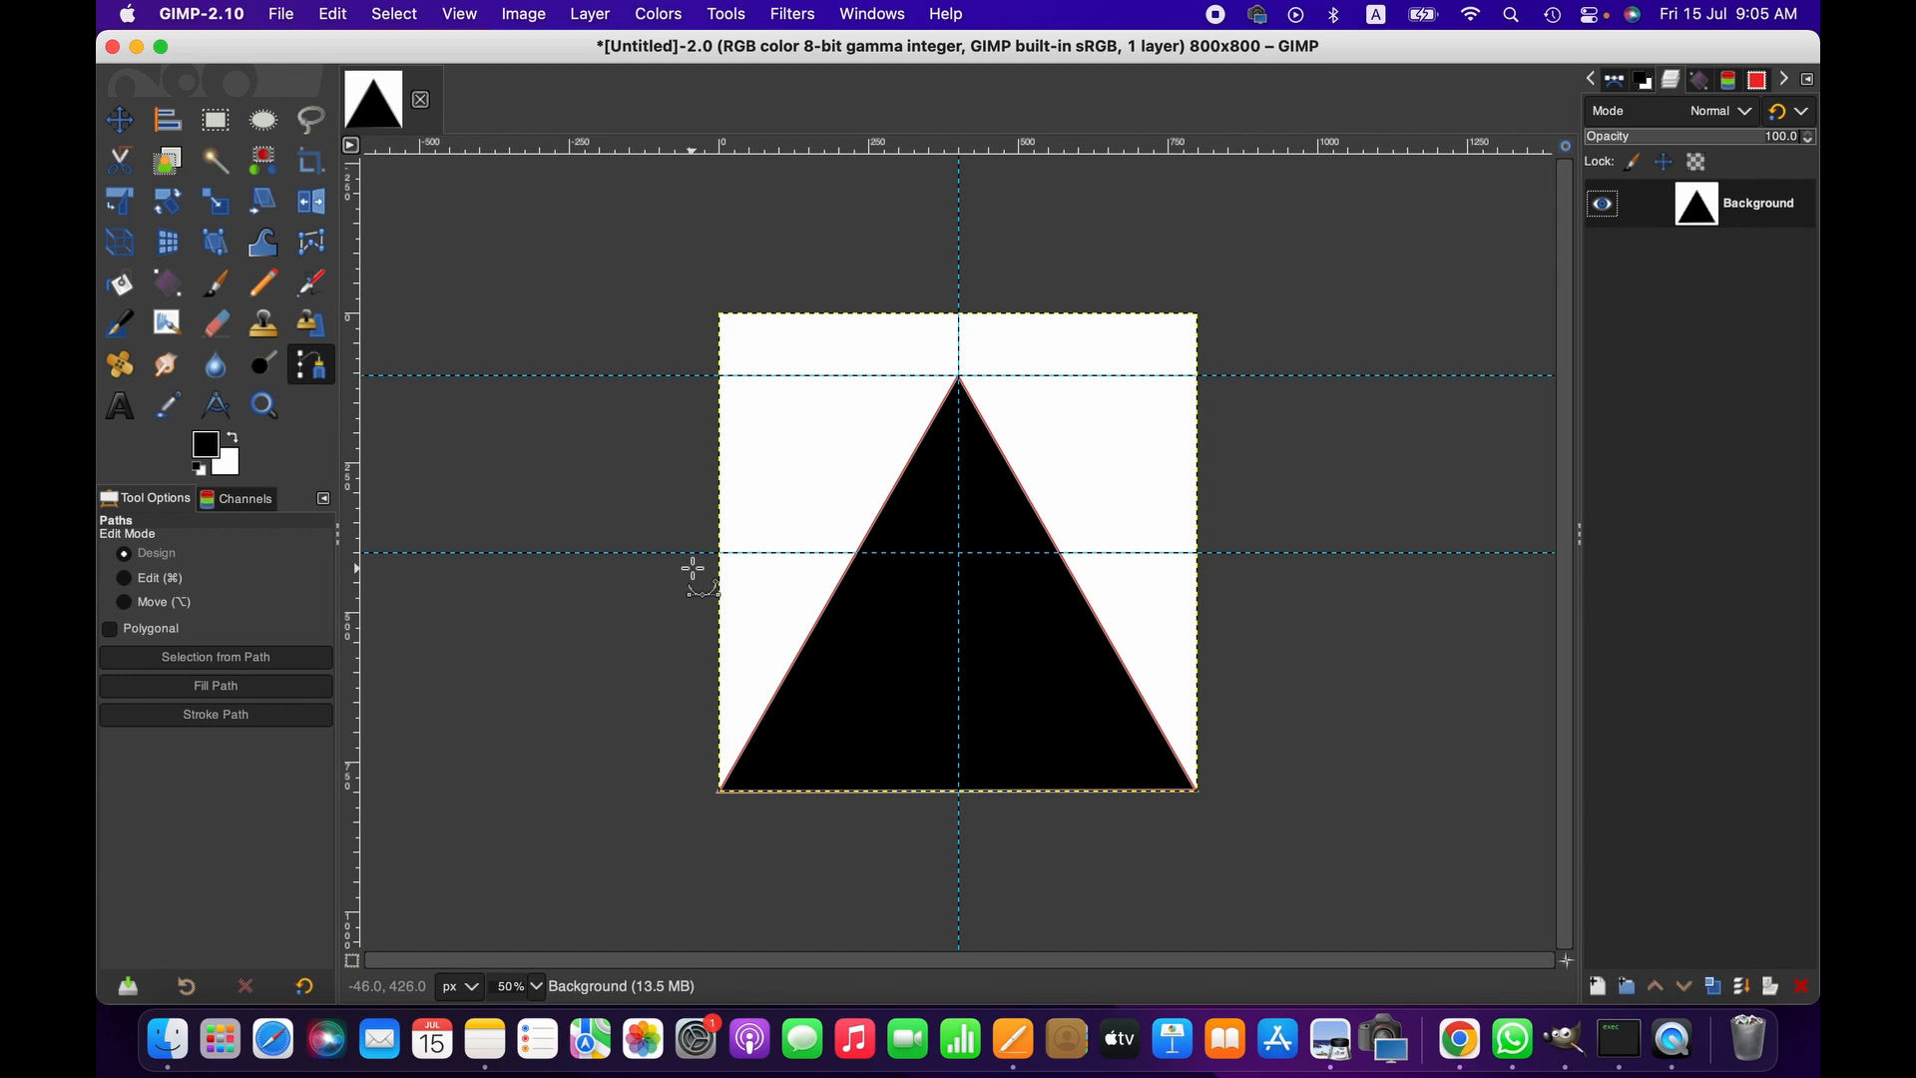
pyautogui.press('super+z')
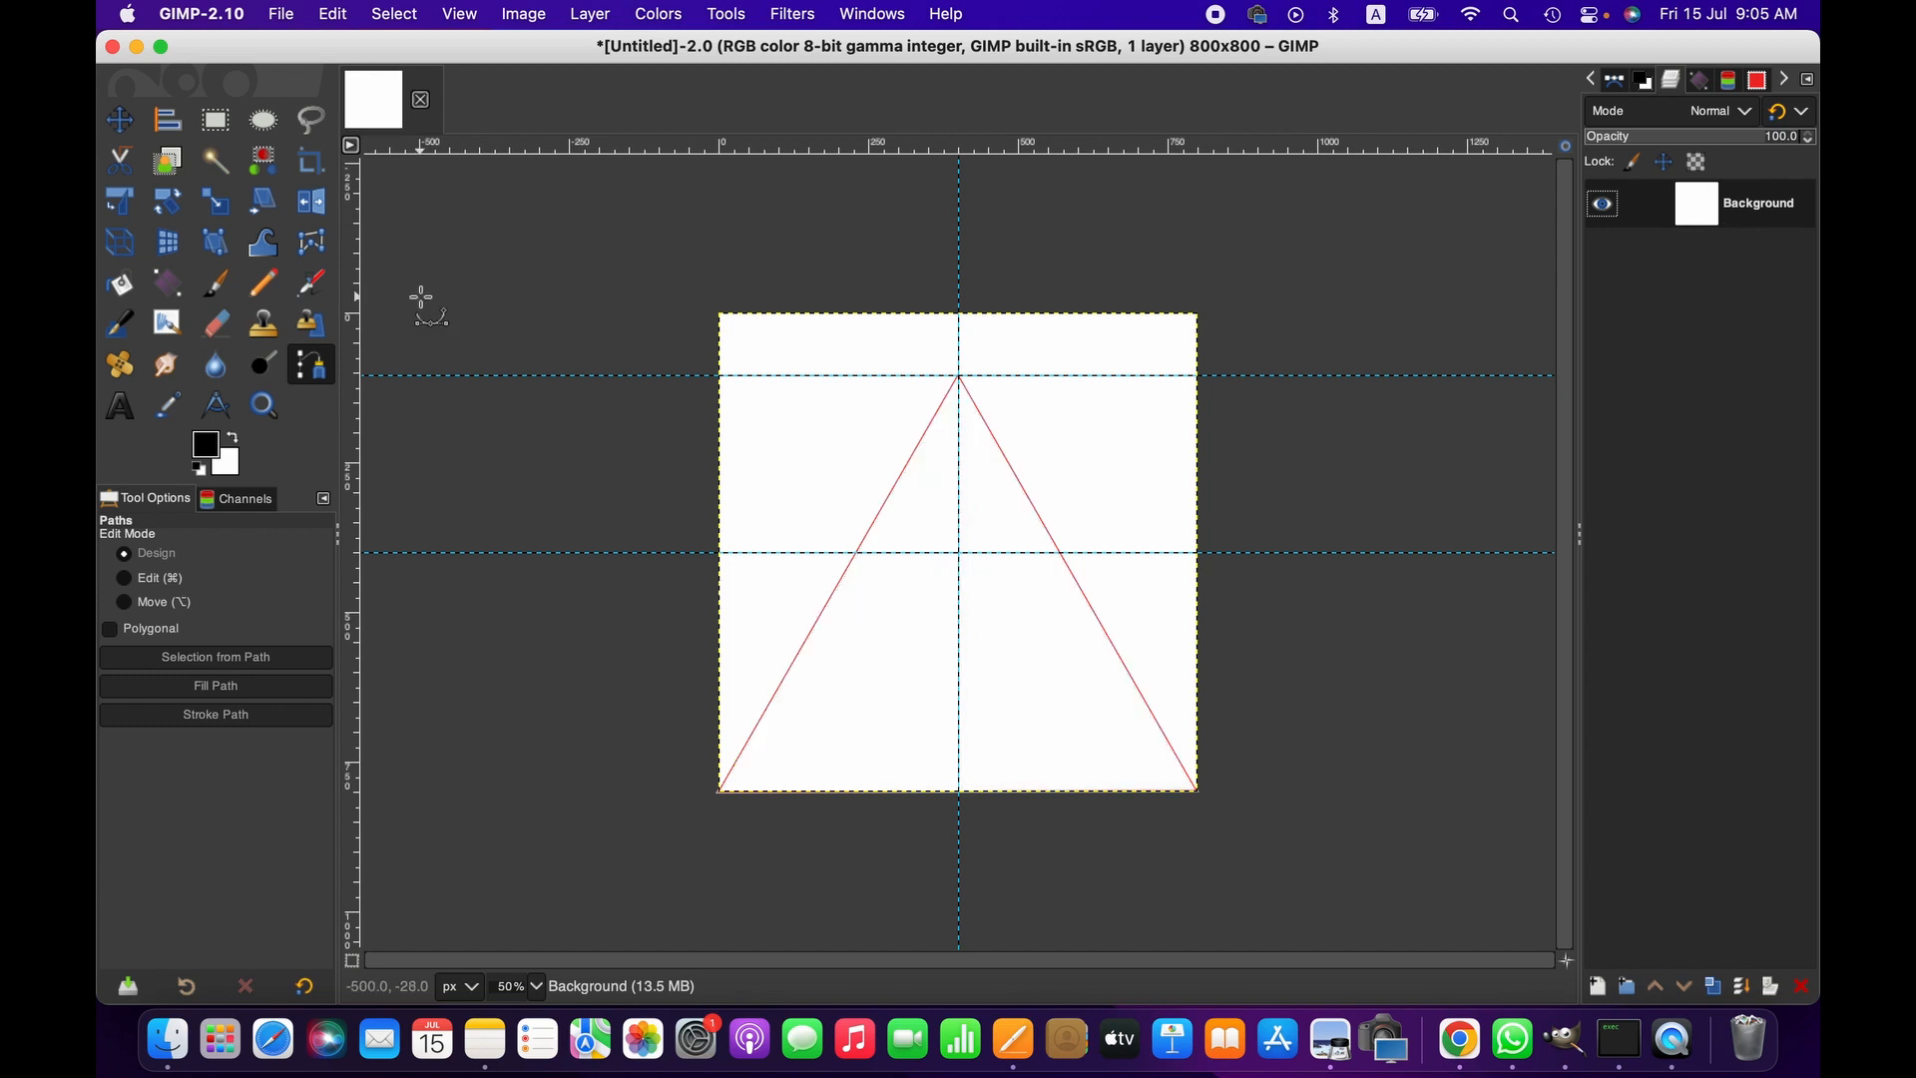
# Step: Stroke the triangle path with a 6 px solid black line and hide the path itself
pyautogui.click(332, 13)
pyautogui.click(410, 565)
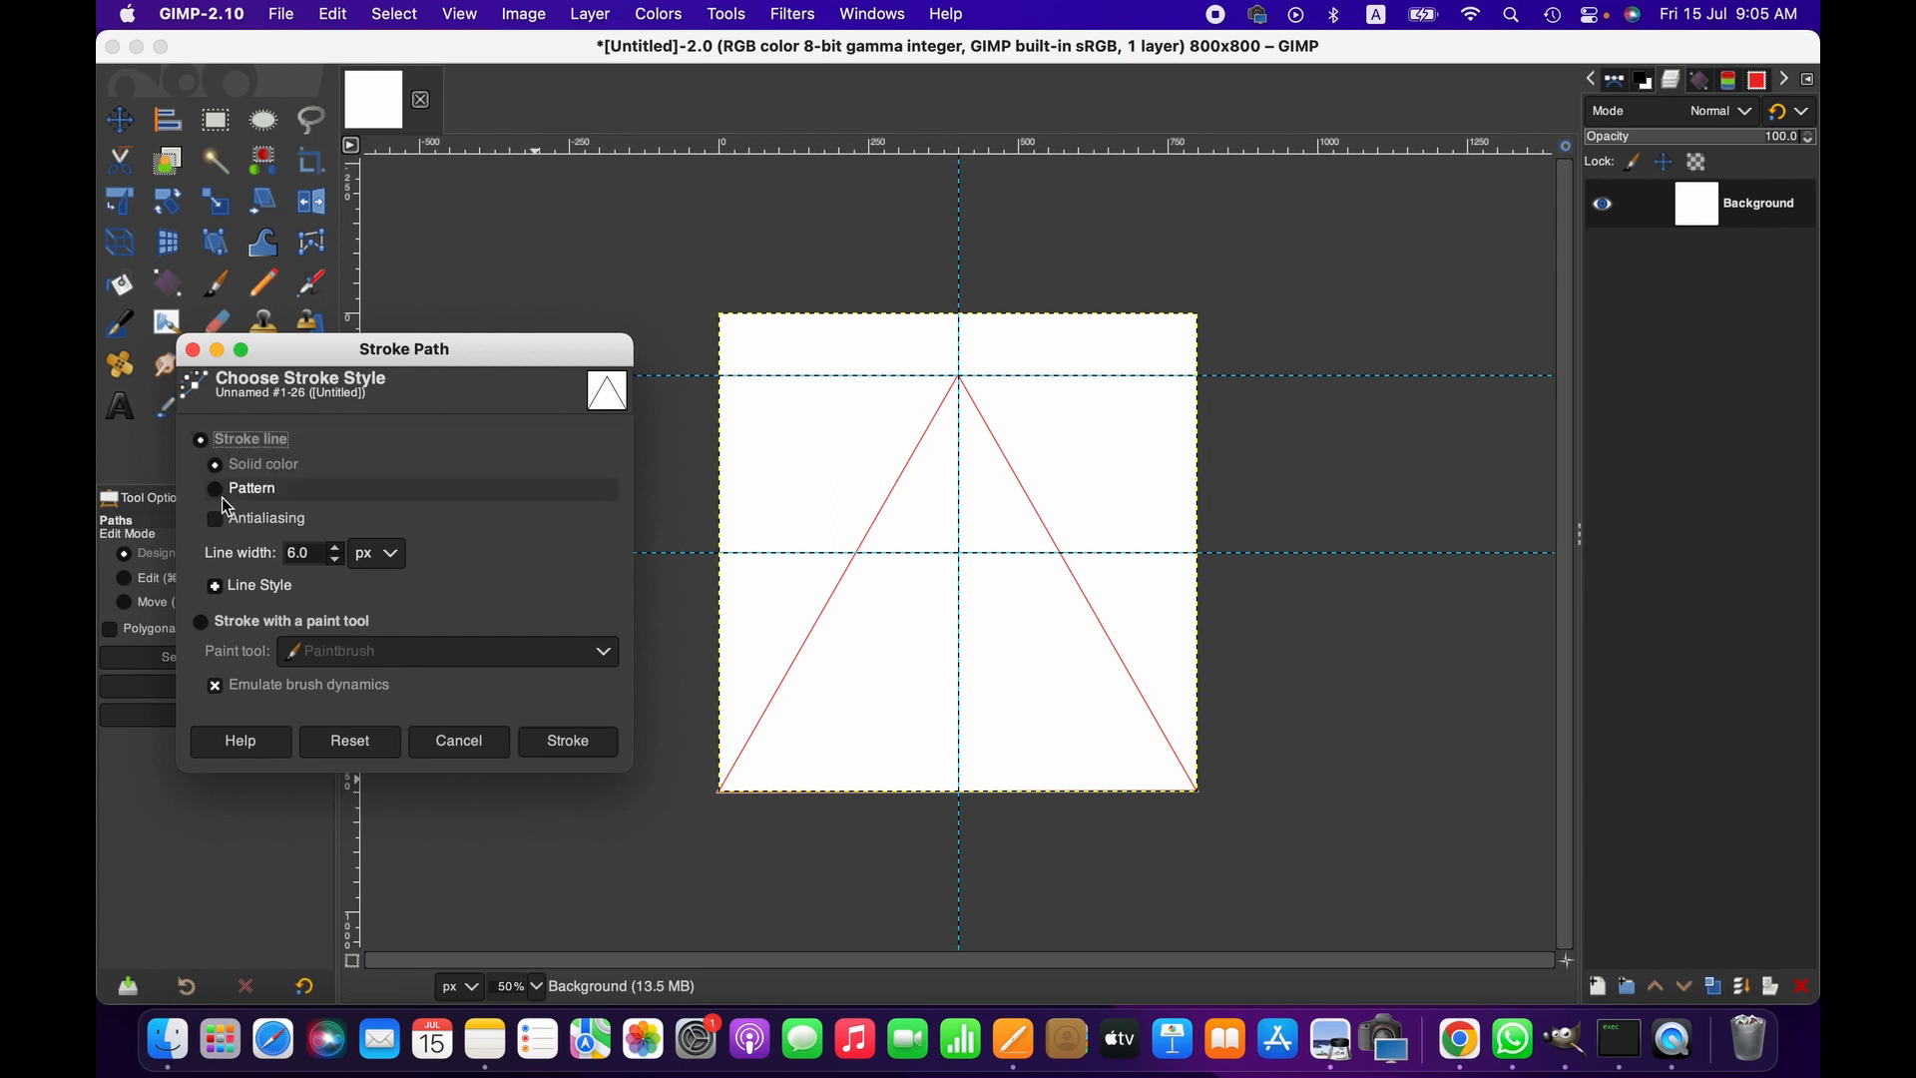
pyautogui.click(568, 741)
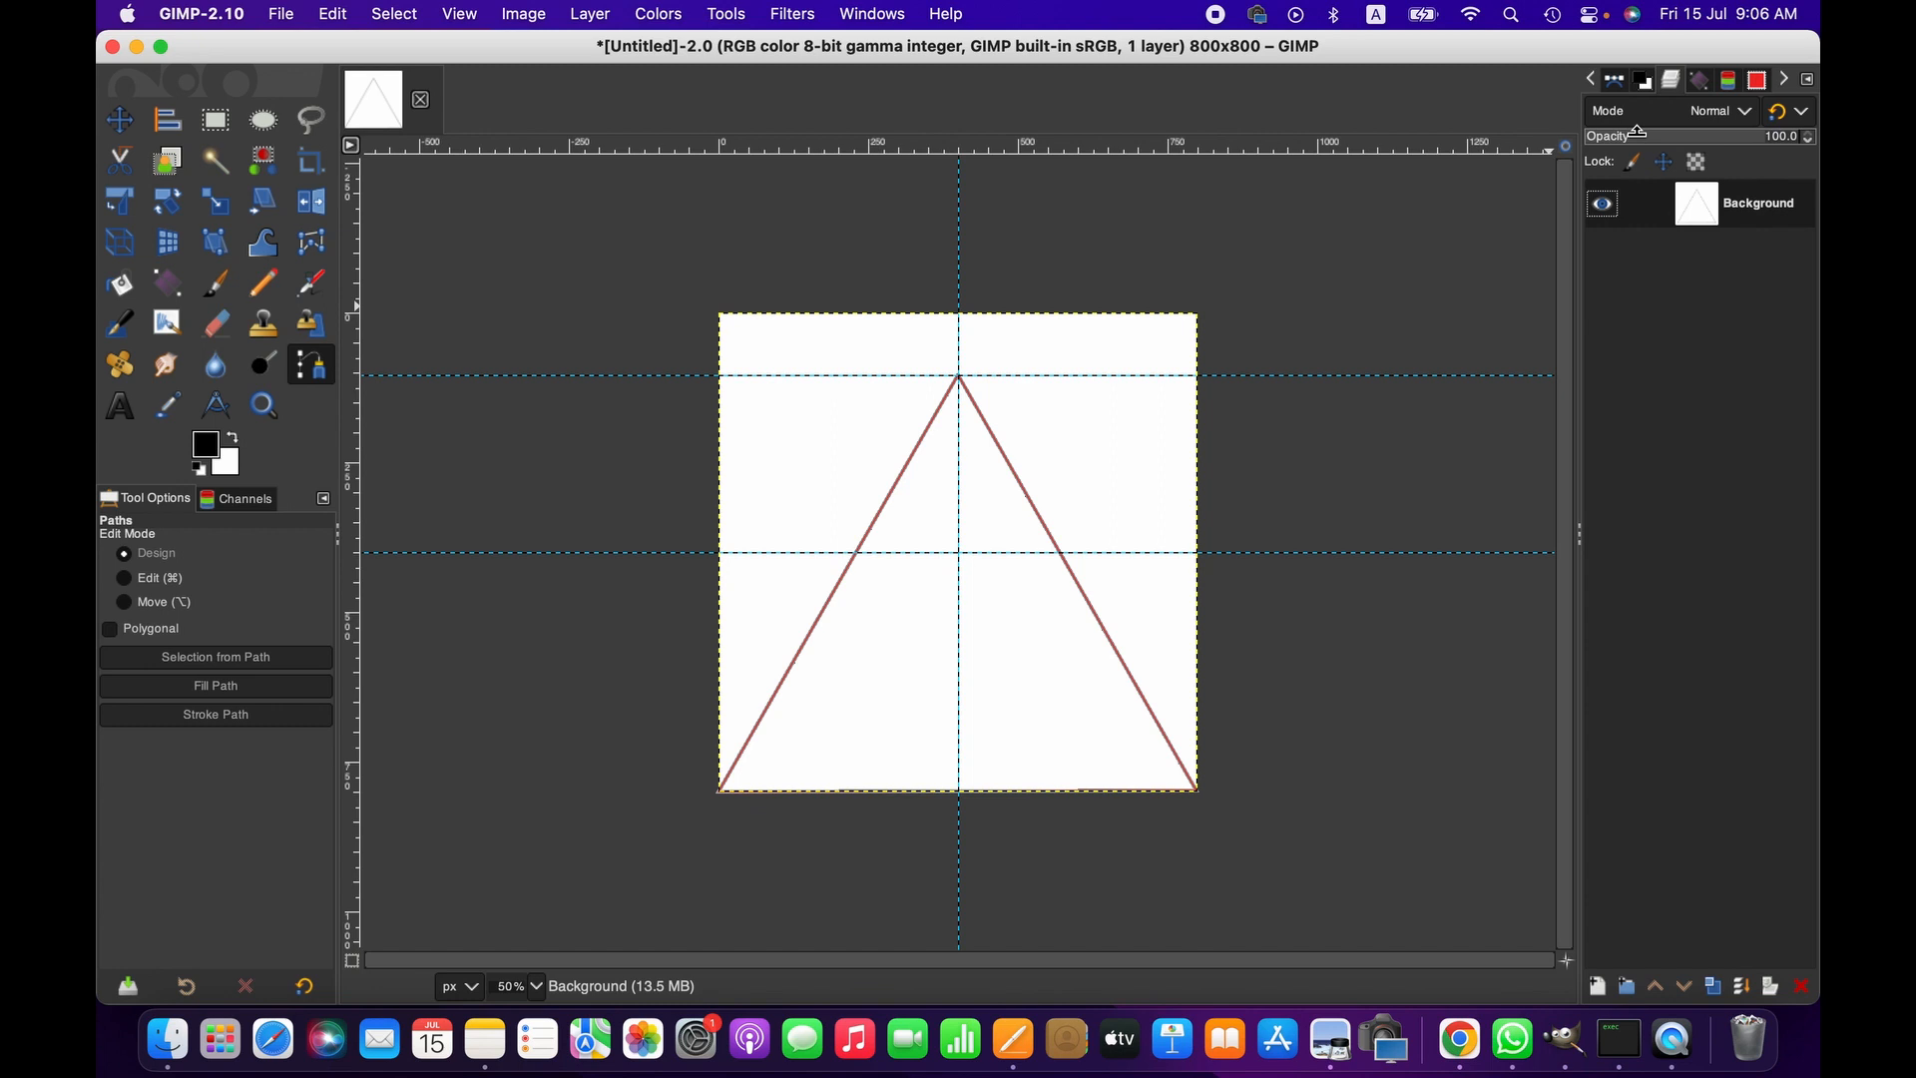
pyautogui.click(1614, 78)
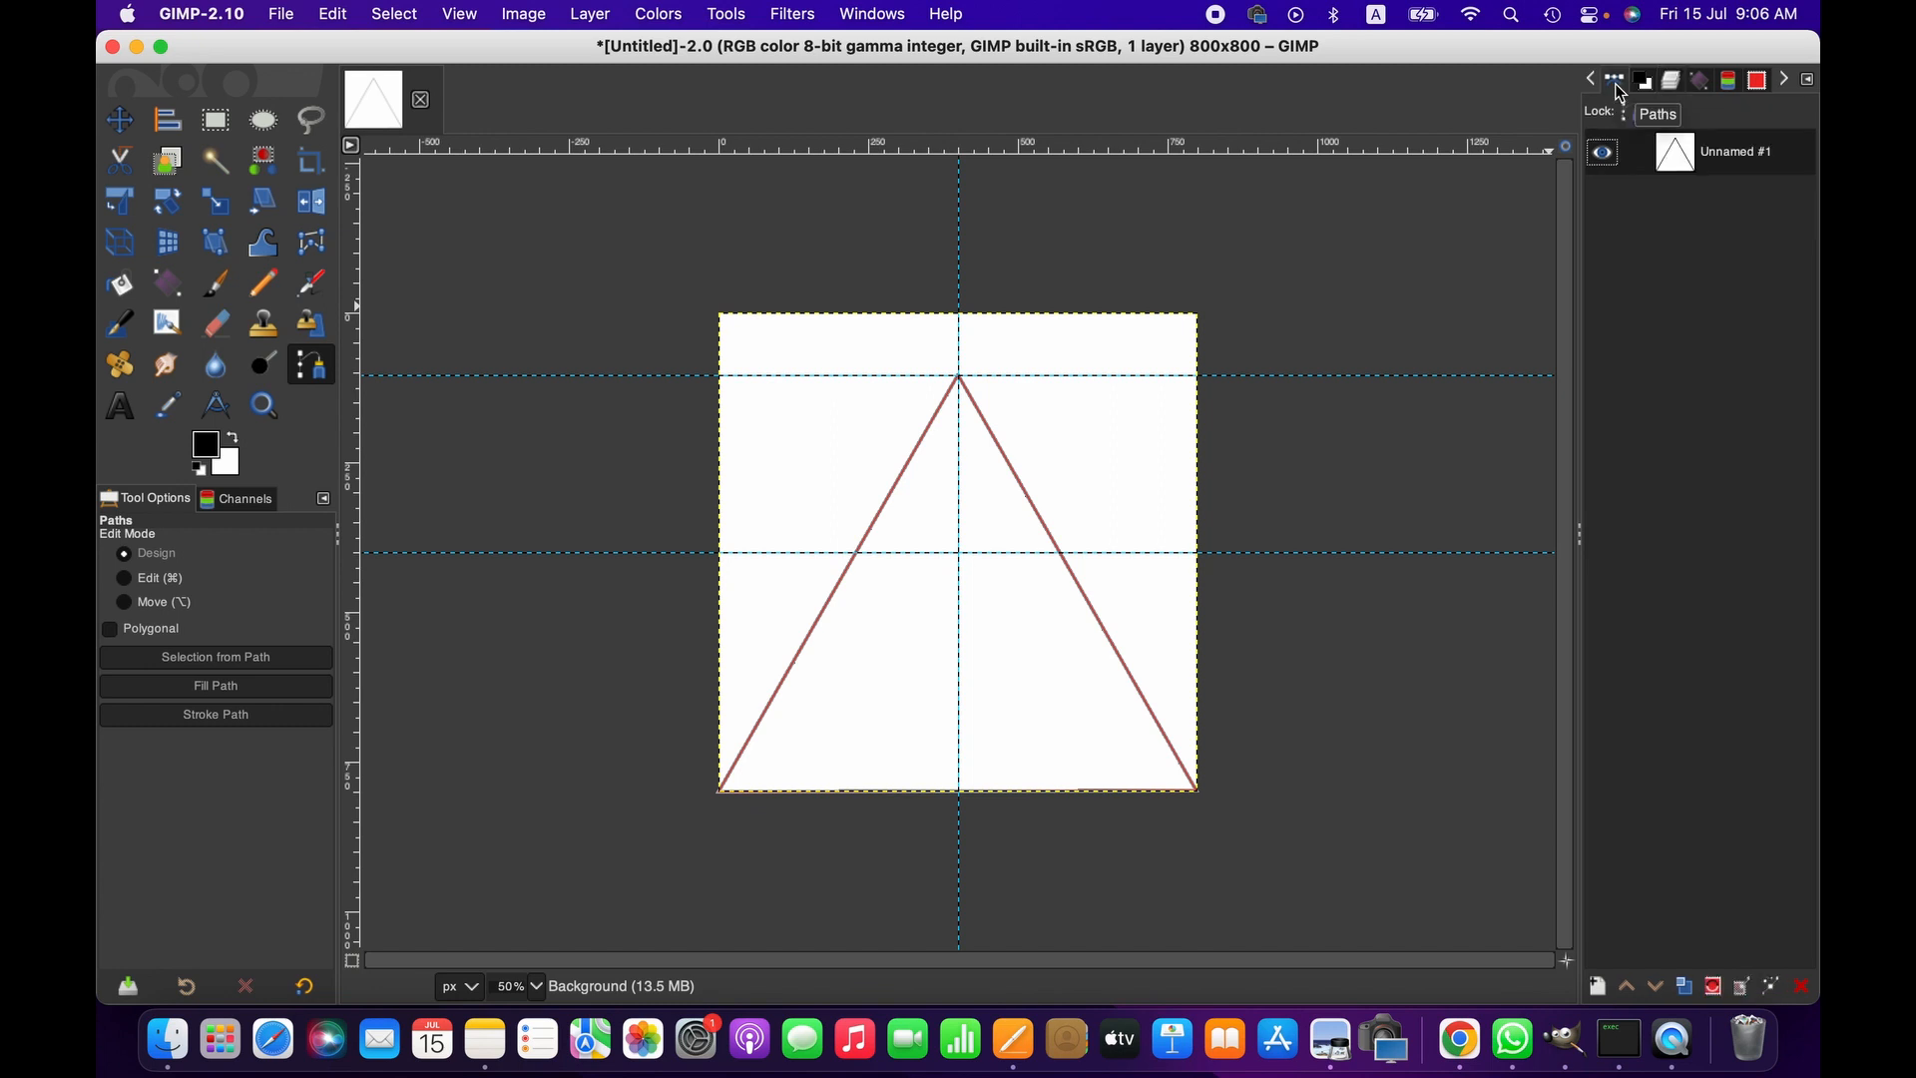
pyautogui.click(1602, 153)
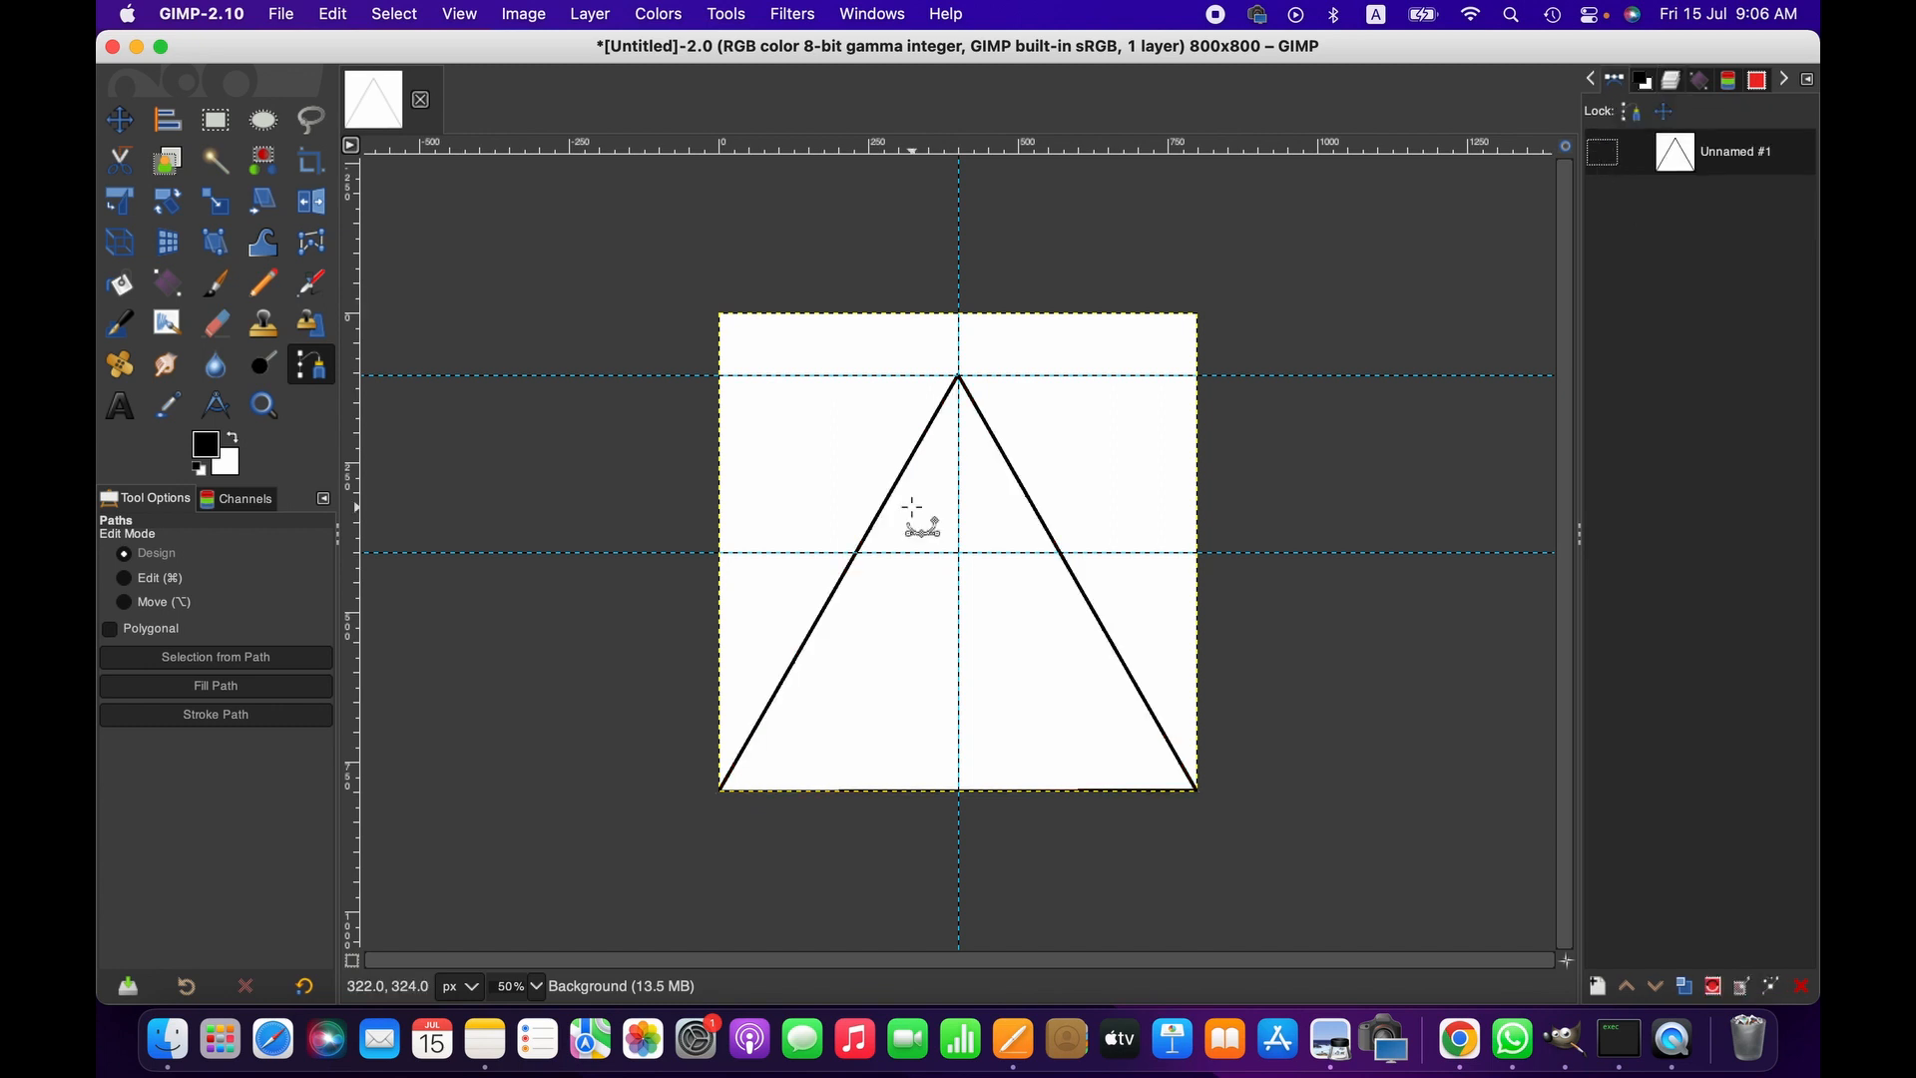